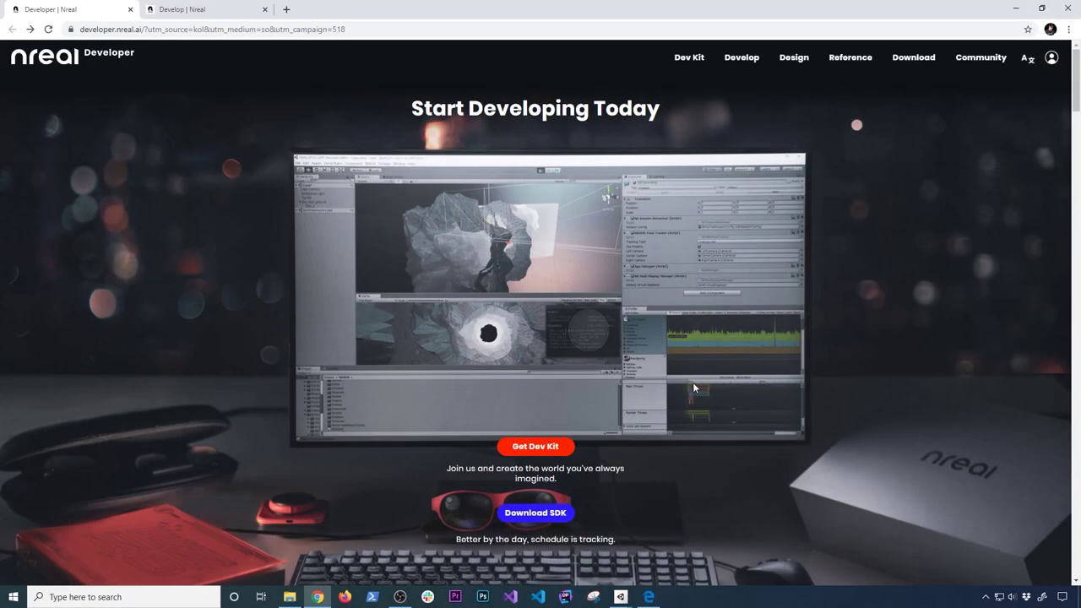
Go to the Dev Kit page with the 'Order Your Dev Kit Now' pre-order section.
{"action": "left_click", "coordinate": [554, 446]}
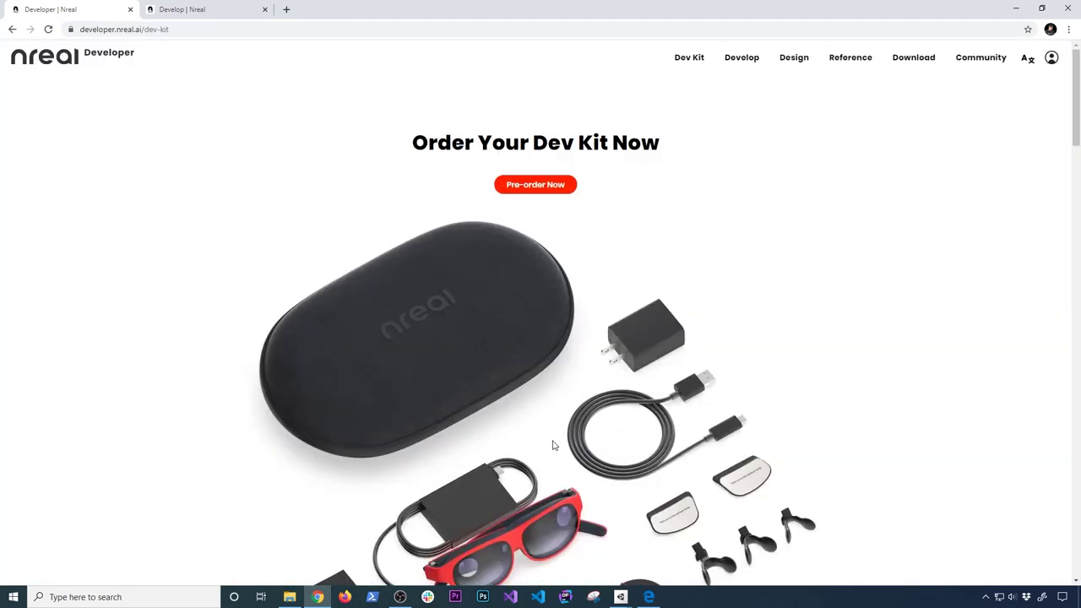
Scroll over the dev kit contents, then go back to the Start Developing Today page.
{"action": "scroll", "coordinate": [596, 335], "scroll_direction": "down", "scroll_amount": 2}
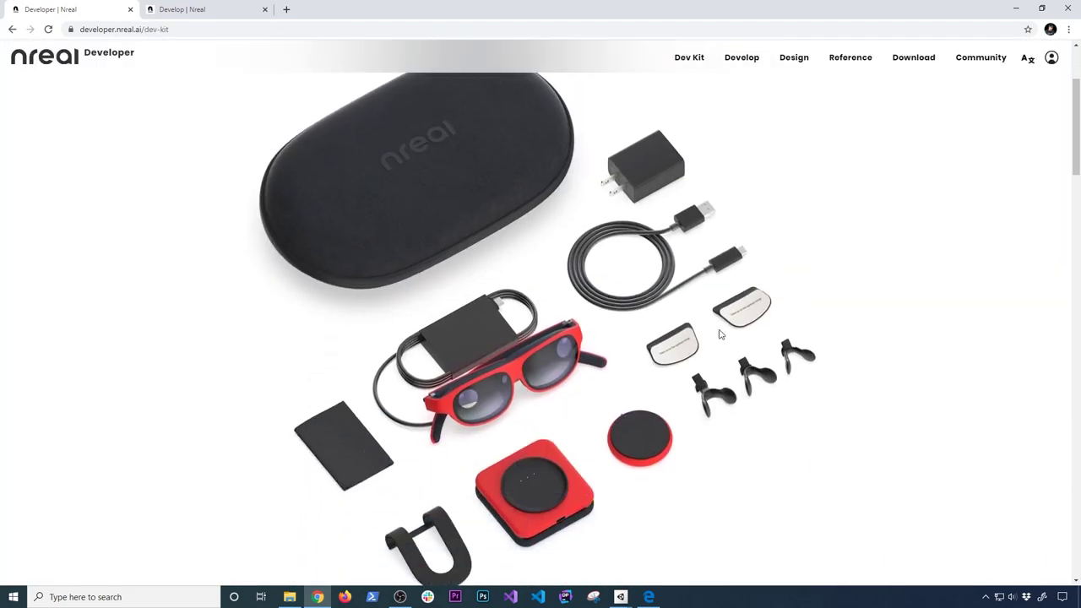
{"action": "scroll", "coordinate": [597, 347], "scroll_direction": "up", "scroll_amount": 2}
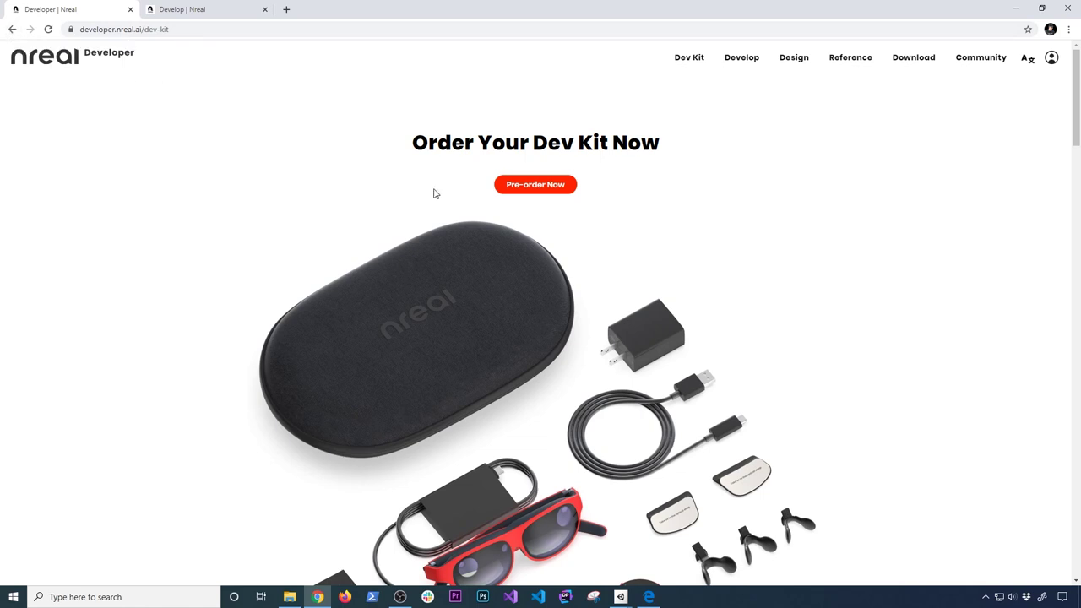
{"action": "left_click", "coordinate": [12, 29]}
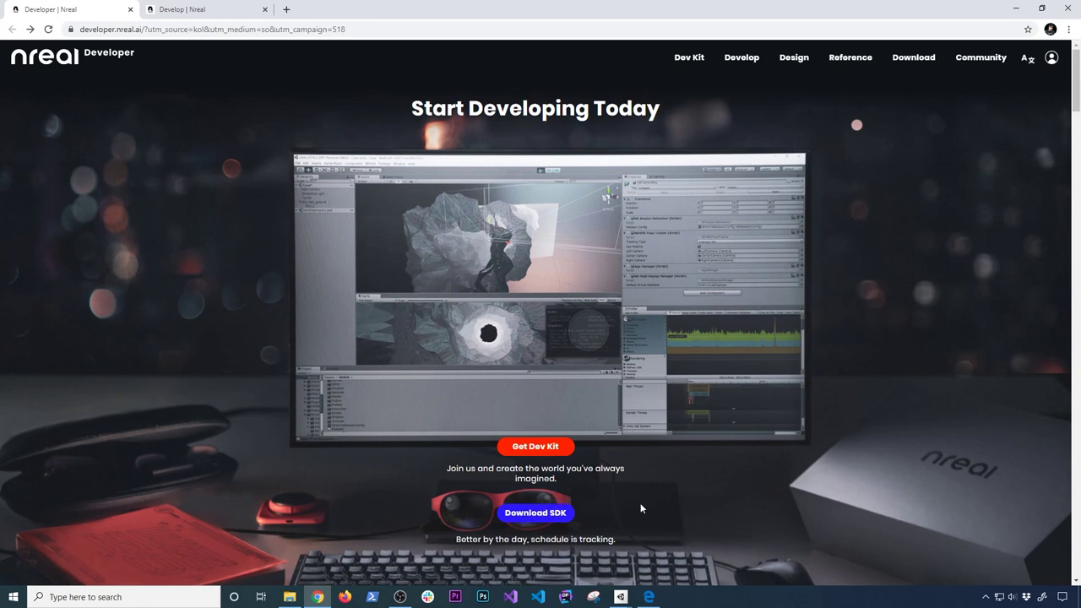
Scroll to 'All you need is included' and highlight the Plane Detection heading.
{"action": "scroll", "coordinate": [640, 508], "scroll_direction": "down", "scroll_amount": 2}
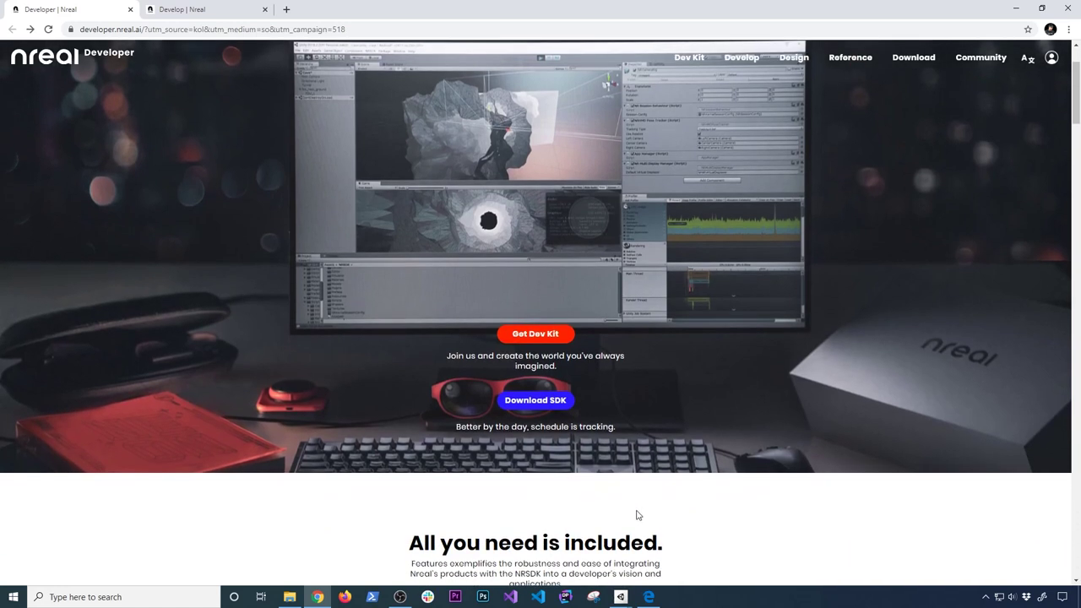
{"action": "scroll", "coordinate": [639, 512], "scroll_direction": "down", "scroll_amount": 5}
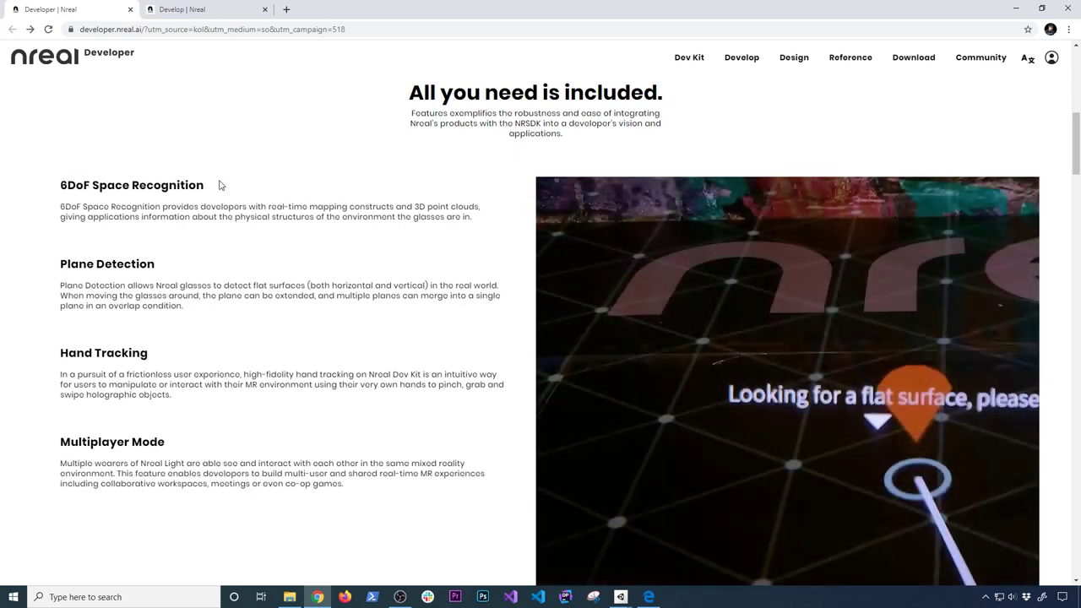
{"action": "left_click_drag", "start_coordinate": [63, 268], "coordinate": [173, 276]}
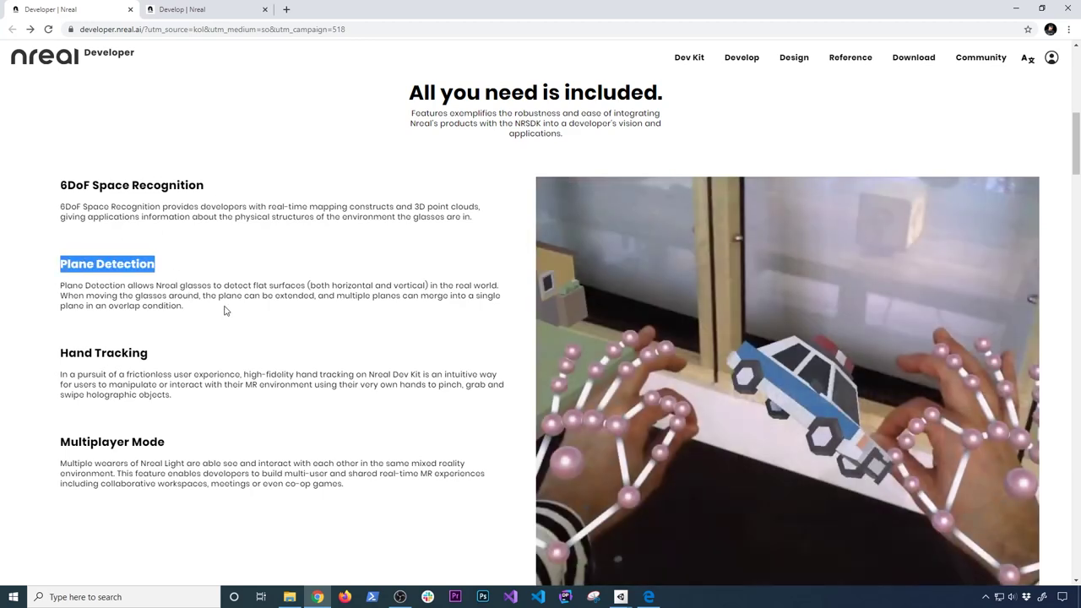
{"action": "scroll", "coordinate": [249, 320], "scroll_direction": "down", "scroll_amount": 1}
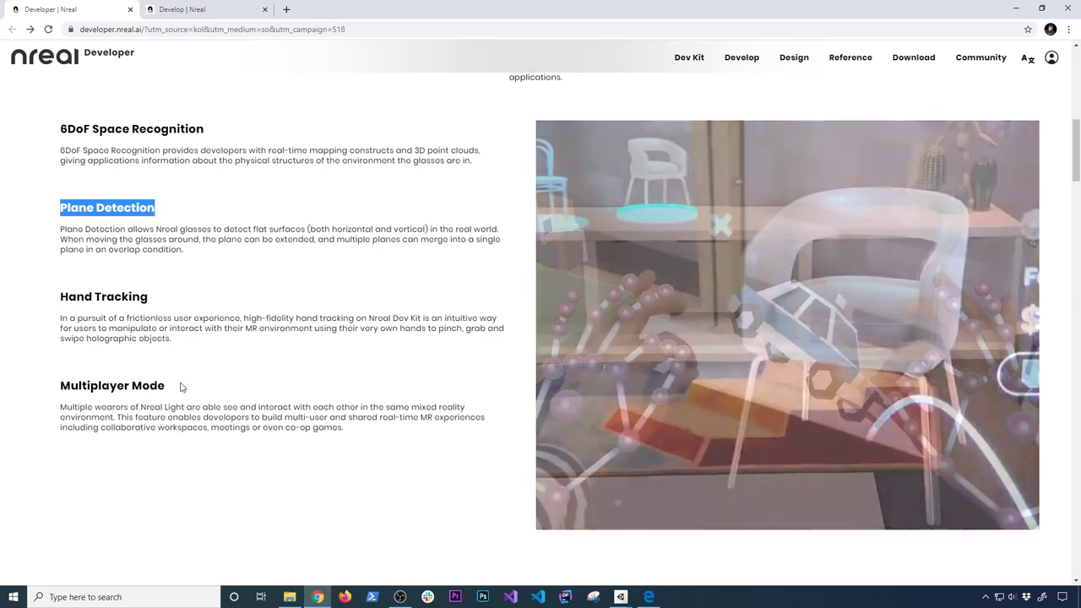
{"action": "scroll", "coordinate": [182, 389], "scroll_direction": "down", "scroll_amount": 1}
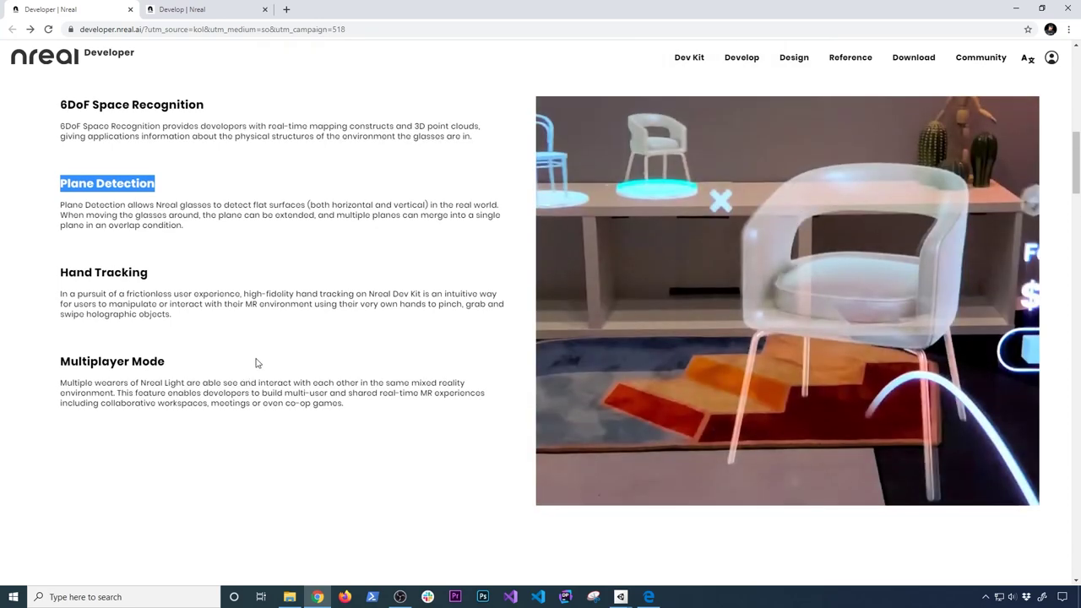
{"action": "scroll", "coordinate": [259, 359], "scroll_direction": "up", "scroll_amount": 1}
{"action": "scroll", "coordinate": [261, 354], "scroll_direction": "up", "scroll_amount": 2}
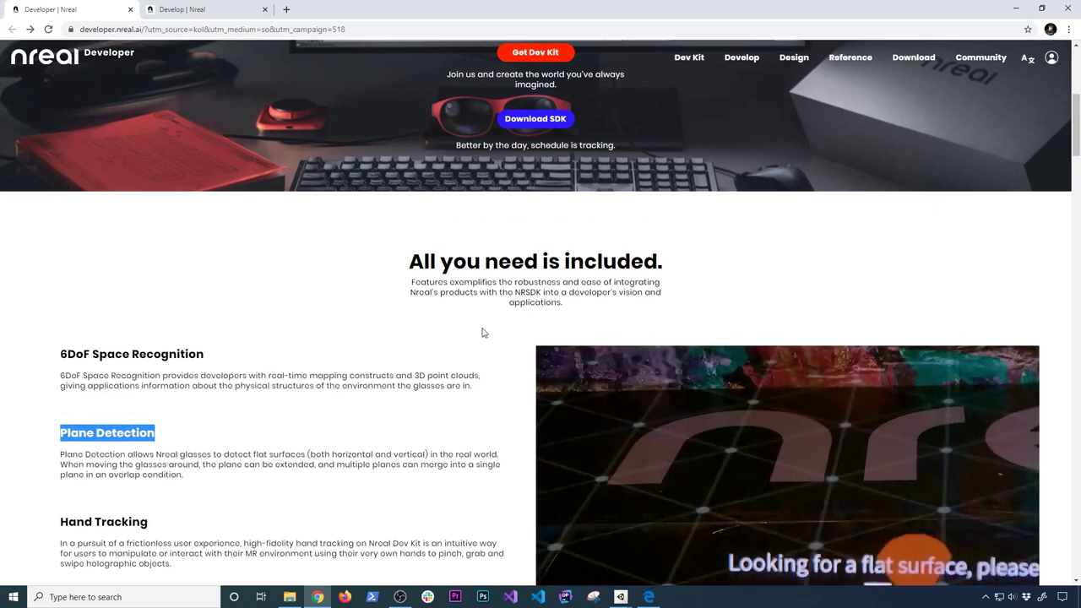
{"action": "left_click", "coordinate": [620, 597]}
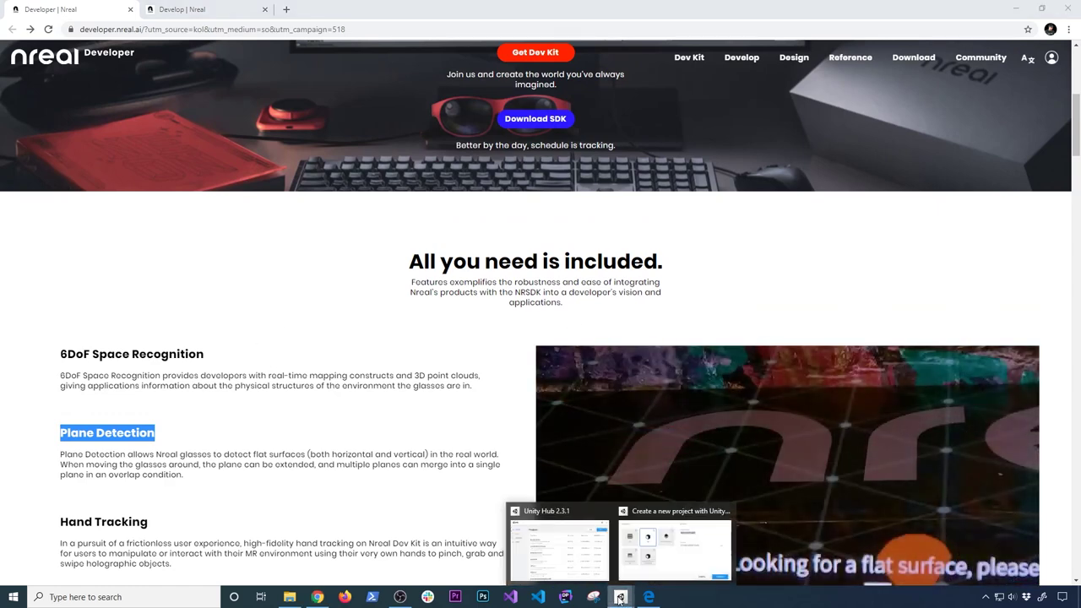
Name the new 3D project NRealDemo and create it in Unity Hub.
{"action": "left_click", "coordinate": [650, 549]}
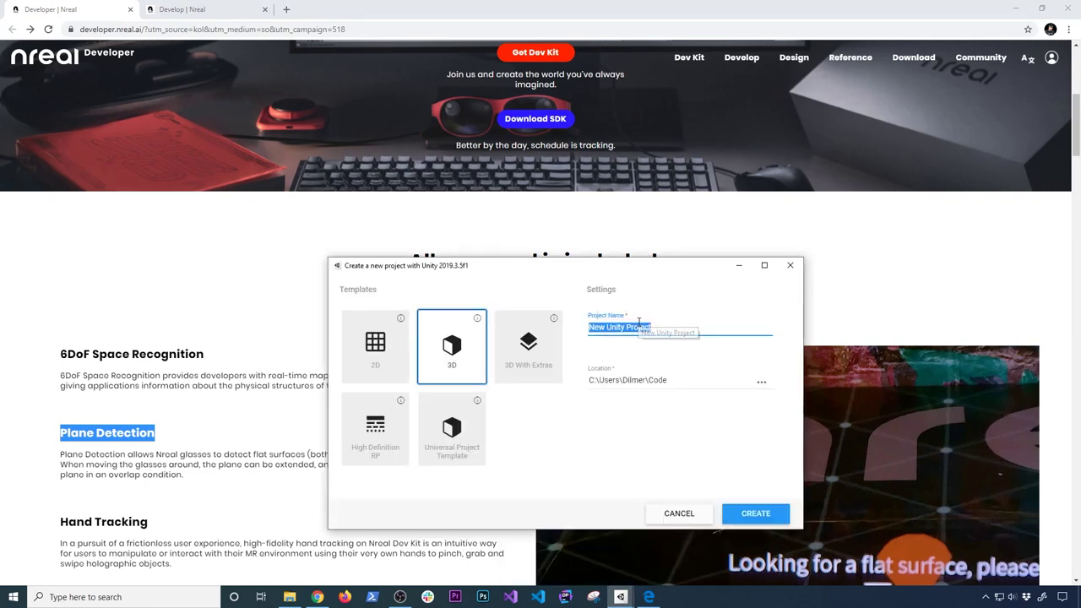
{"action": "type", "text": "N"}
{"action": "key", "text": "BackSpace"}
{"action": "type", "text": "NRealDemo"}
{"action": "key", "text": "Return"}
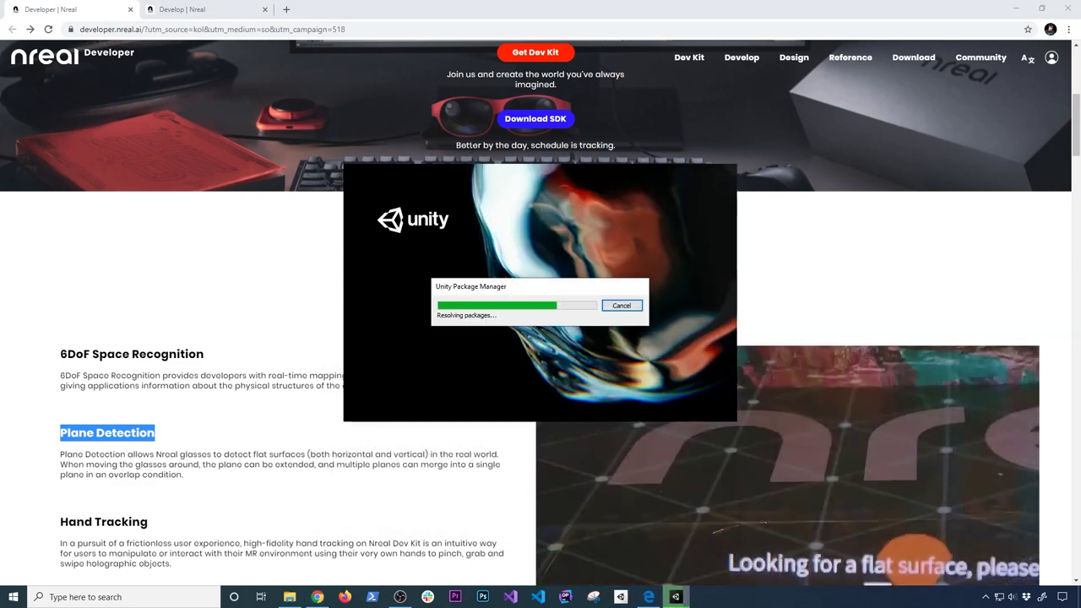
{"action": "left_click", "coordinate": [289, 597]}
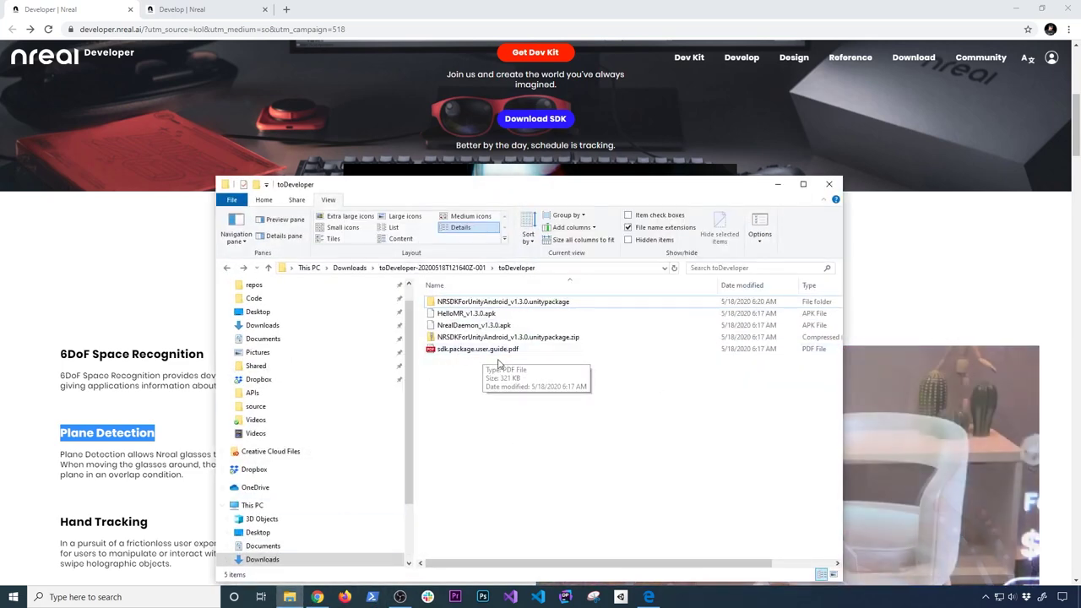
In the toDeveloper folder, open NRSDKForUnityAndroid_v1.3.0.unitypackage to bring up Unity's import dialog.
{"action": "left_click", "coordinate": [475, 314]}
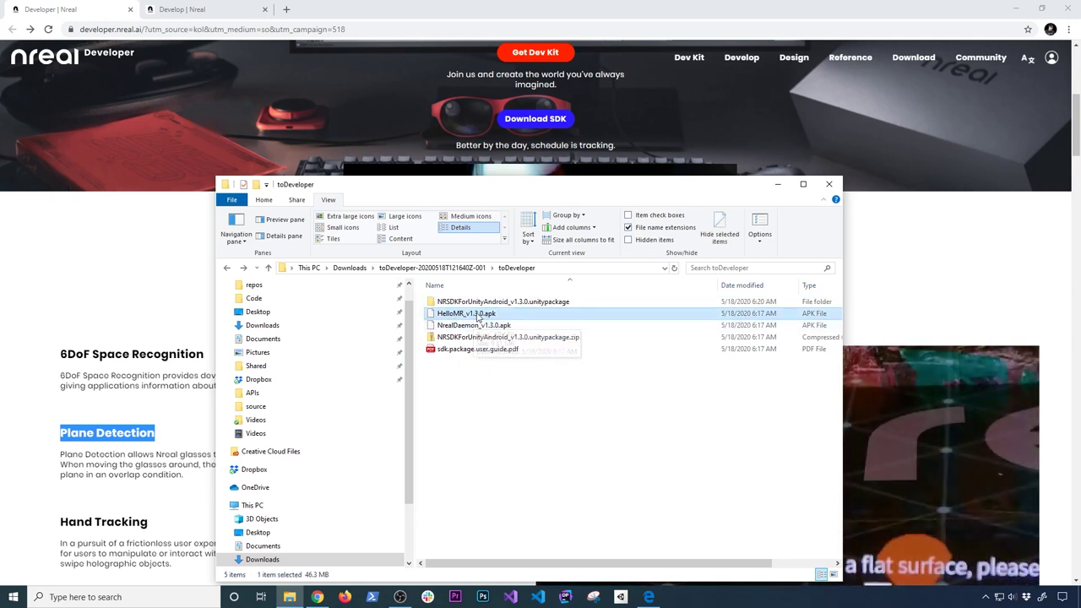
{"action": "left_click", "coordinate": [475, 327]}
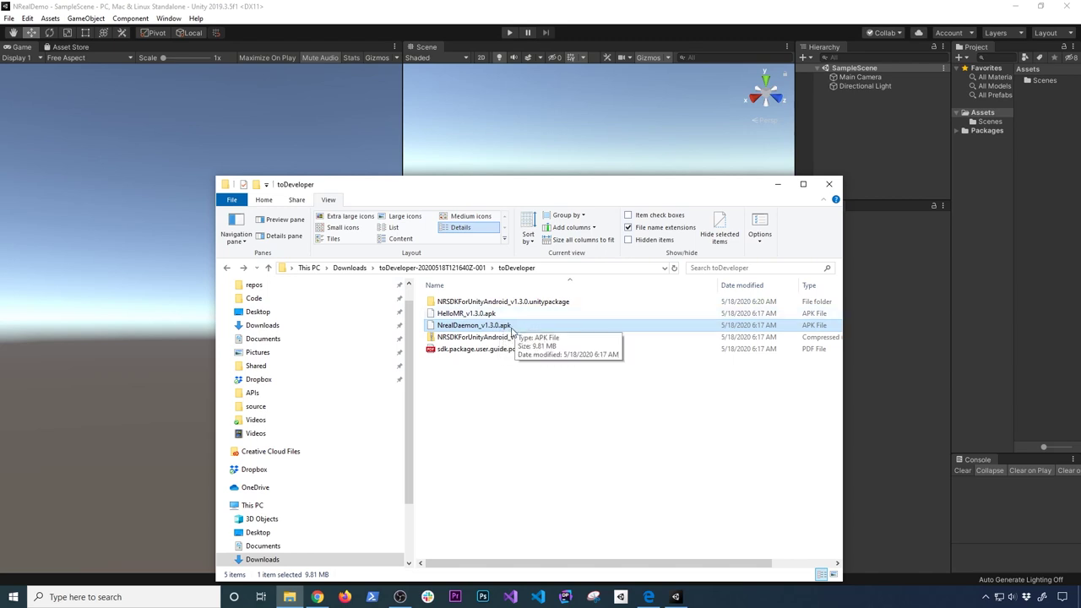
{"action": "left_click", "coordinate": [456, 351]}
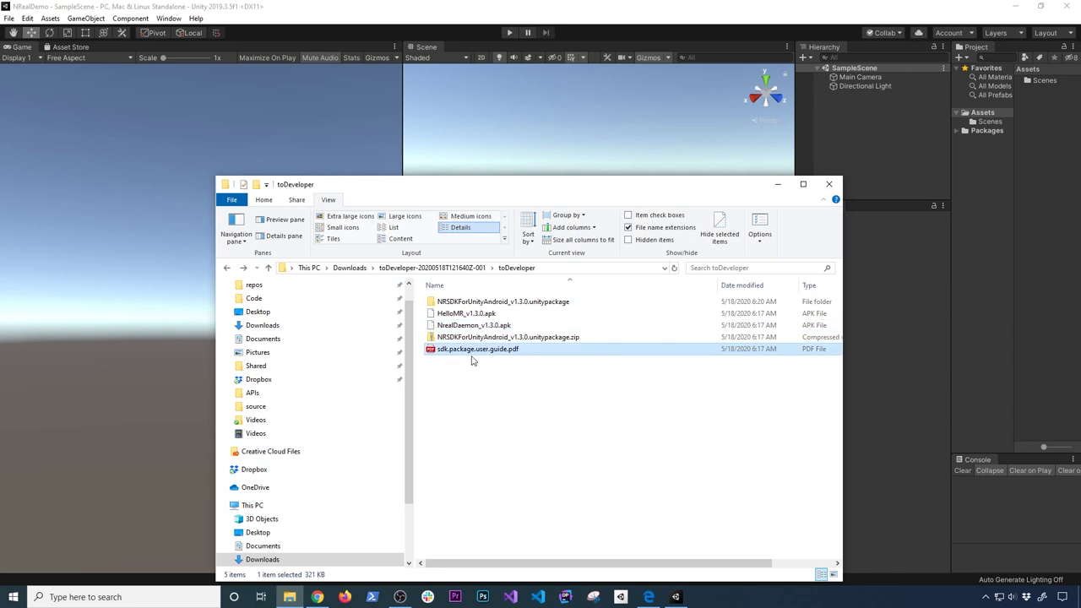
{"action": "double_click", "coordinate": [464, 307]}
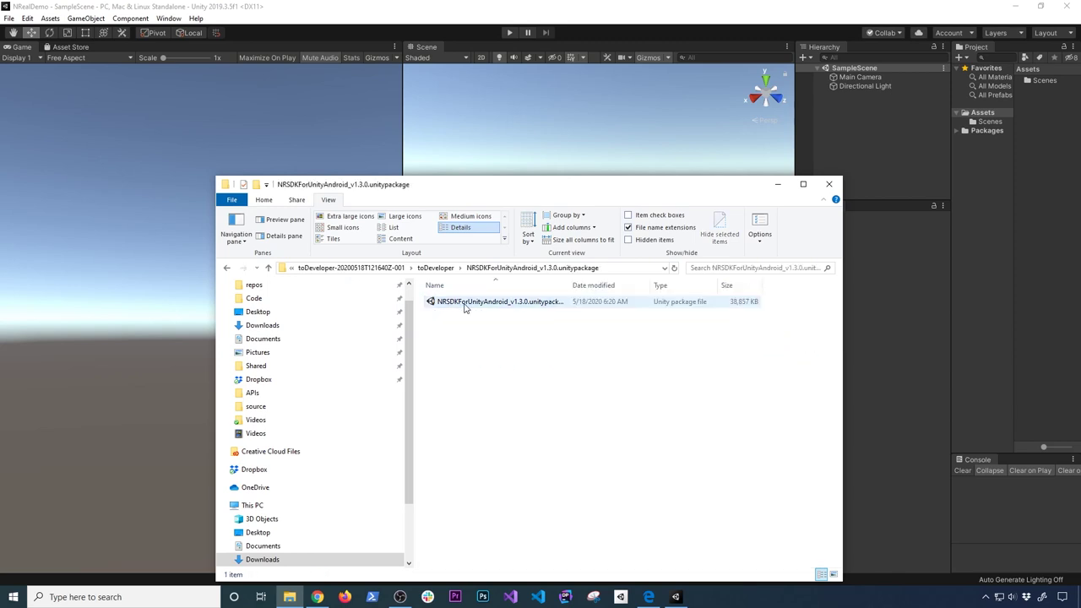
{"action": "left_click_drag", "start_coordinate": [571, 286], "coordinate": [673, 287]}
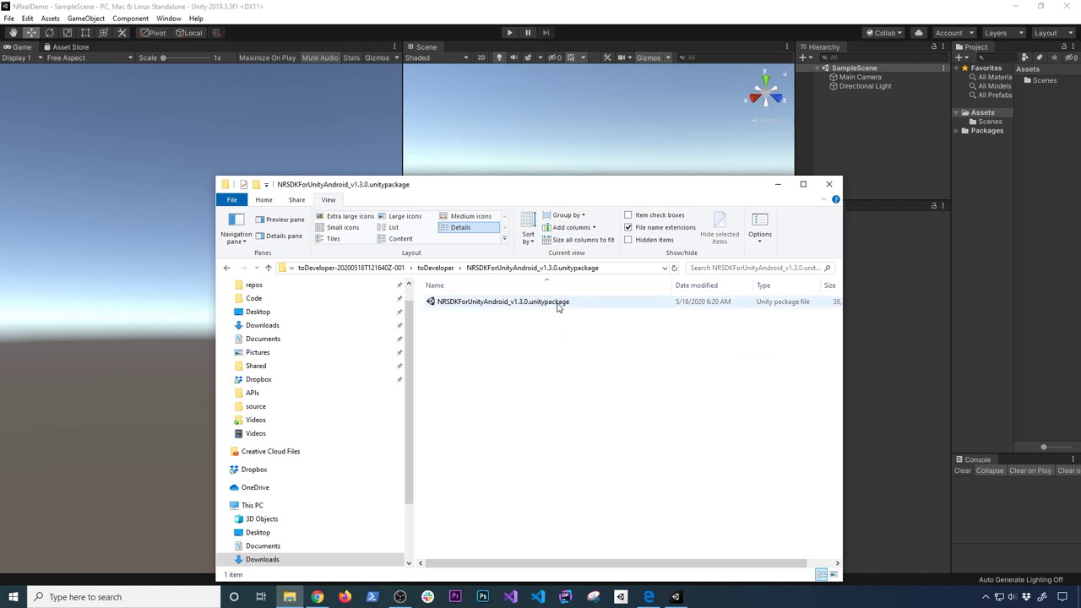
{"action": "double_click", "coordinate": [465, 304]}
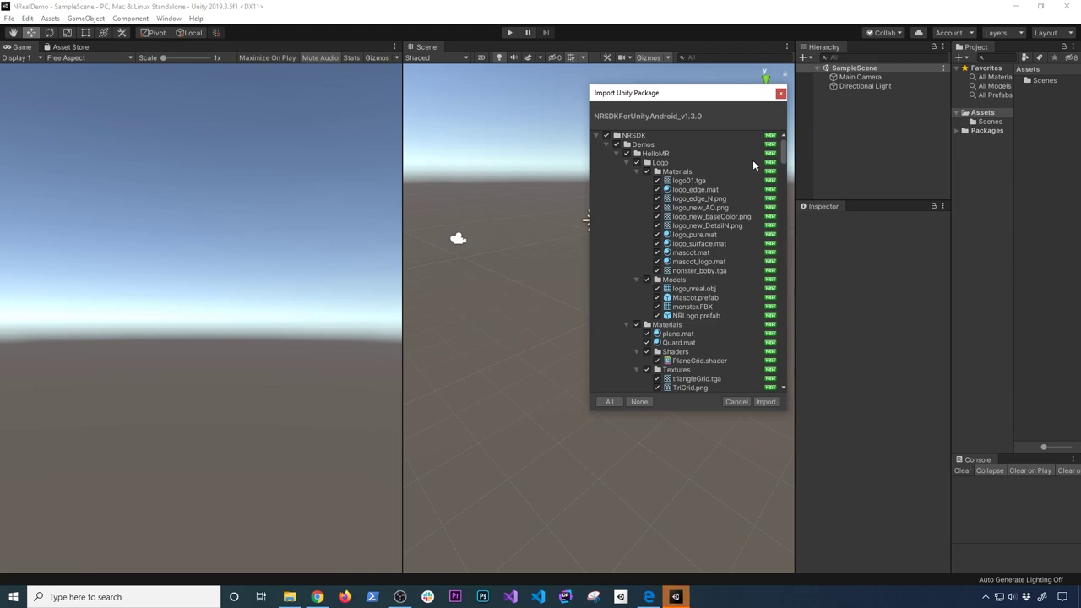
Import every item of the NRSDK package into NRealDemo, then switch back to Chrome.
{"action": "left_click_drag", "start_coordinate": [783, 155], "coordinate": [633, 144]}
{"action": "left_click", "coordinate": [765, 403]}
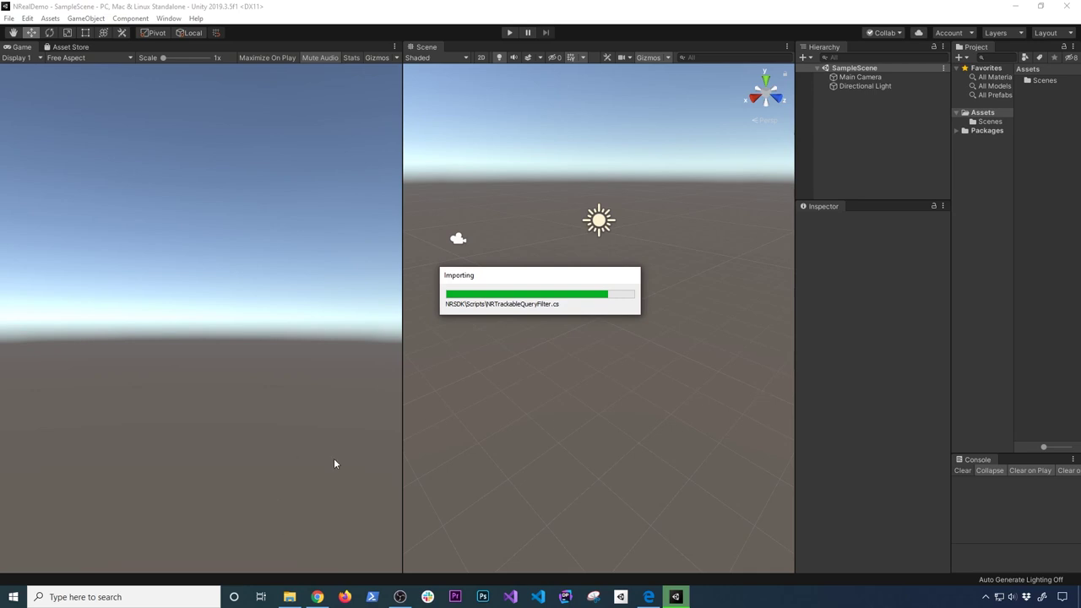
{"action": "left_click", "coordinate": [317, 596]}
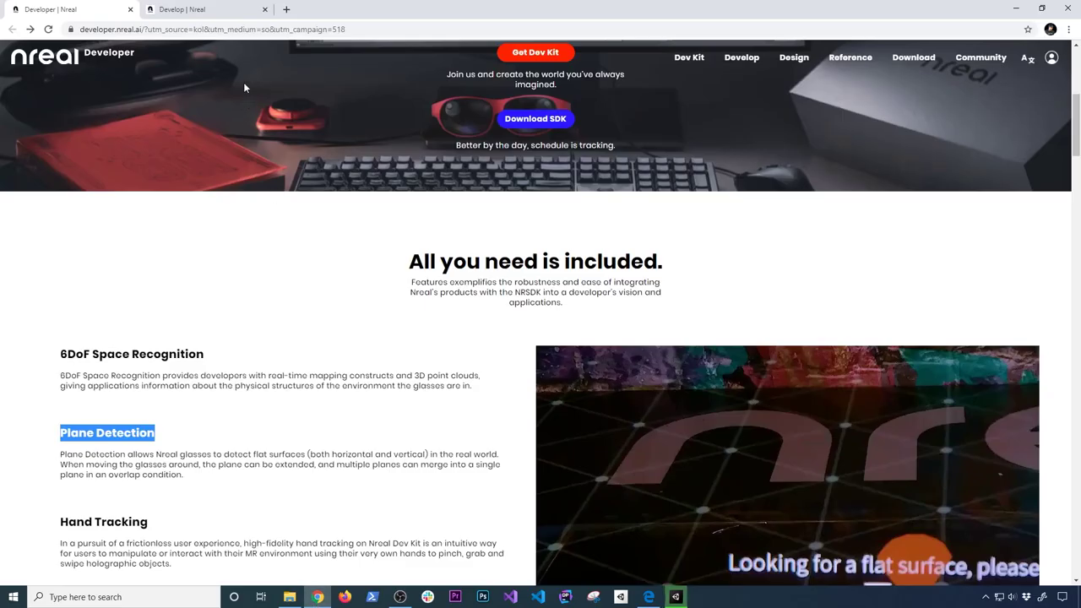
Read through the Introduction NRSDK page, then open the Quickstart for Android guide.
{"action": "left_click", "coordinate": [182, 9]}
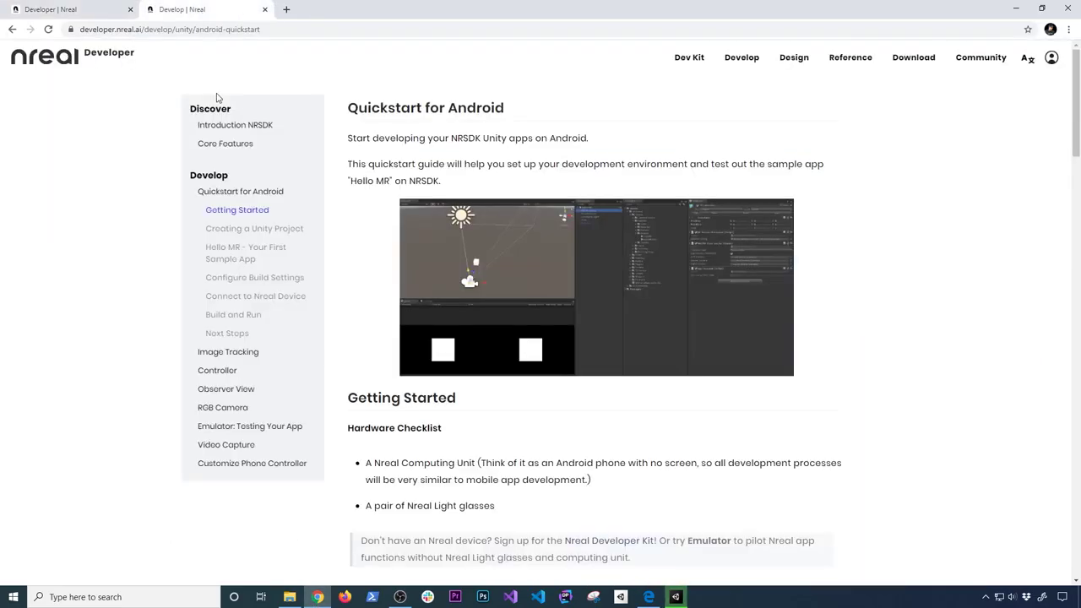
{"action": "left_click", "coordinate": [259, 127]}
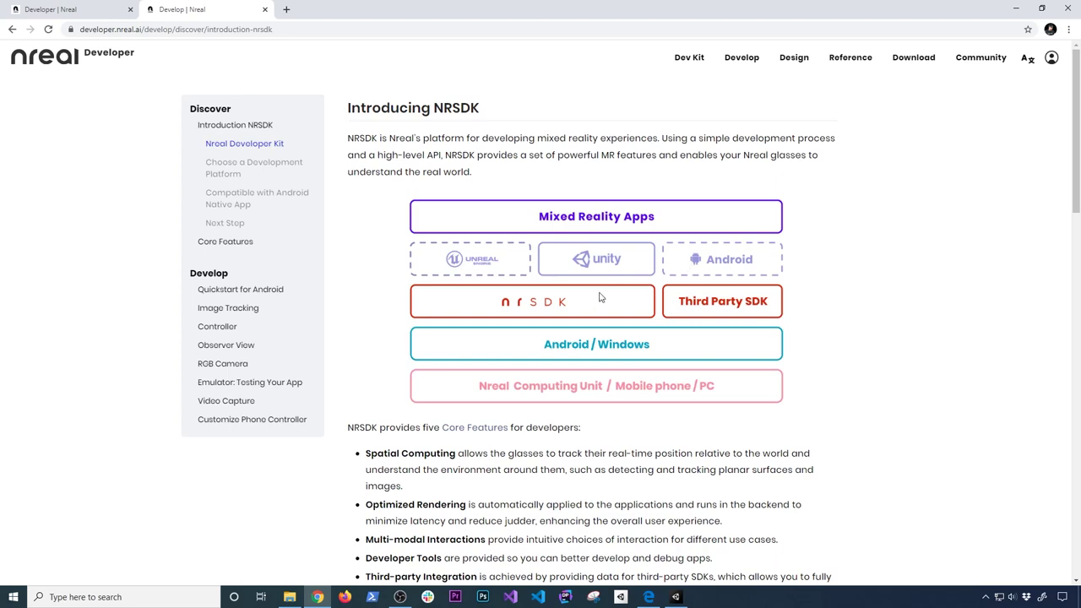
{"action": "scroll", "coordinate": [461, 403], "scroll_direction": "down", "scroll_amount": 4}
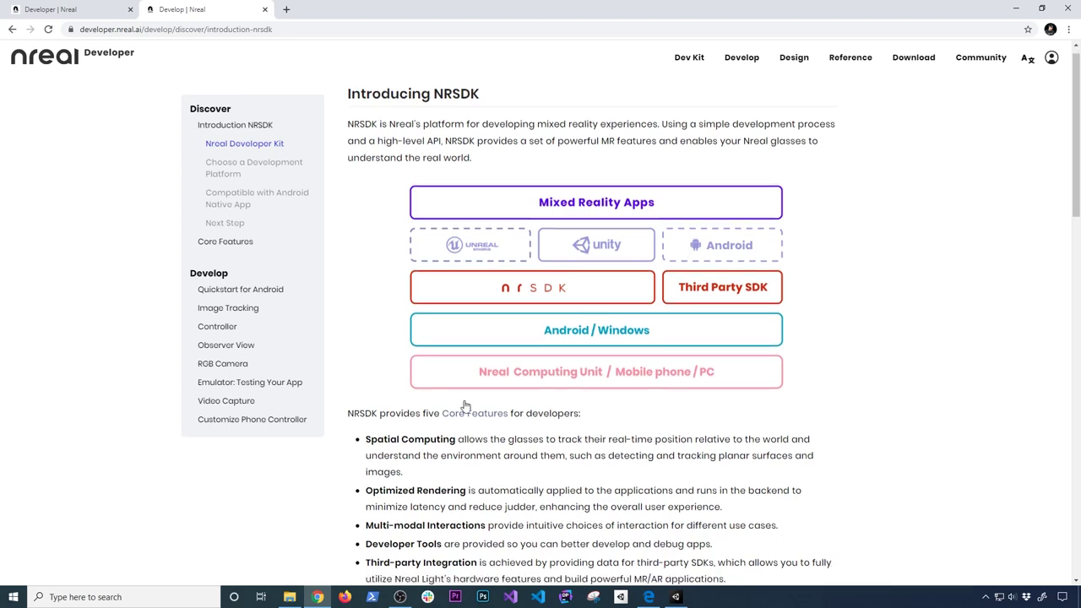
{"action": "scroll", "coordinate": [461, 403], "scroll_direction": "down", "scroll_amount": 2}
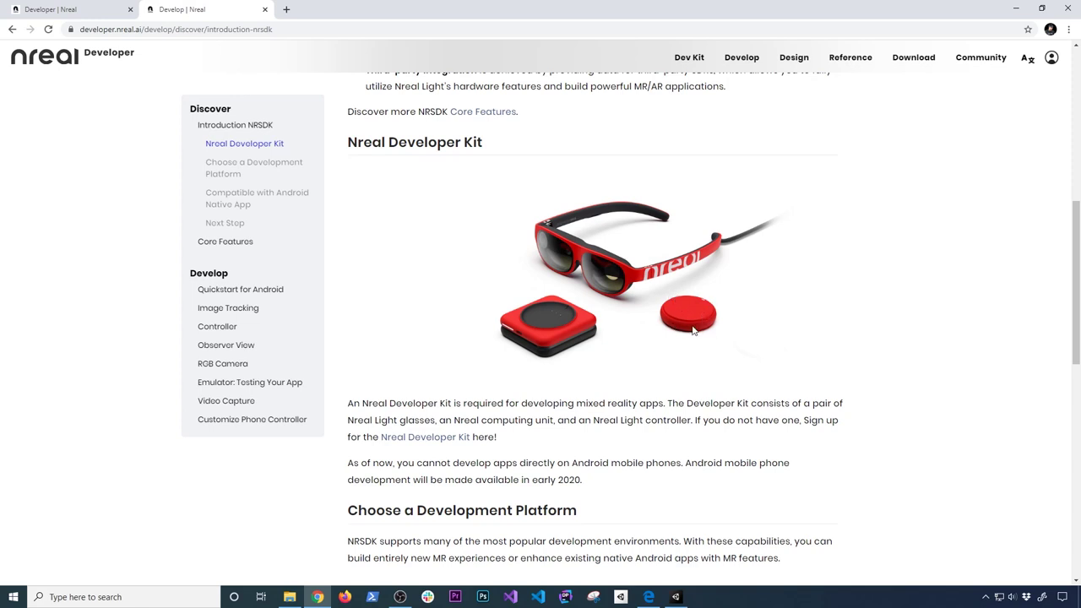
{"action": "scroll", "coordinate": [596, 332], "scroll_direction": "down", "scroll_amount": 2}
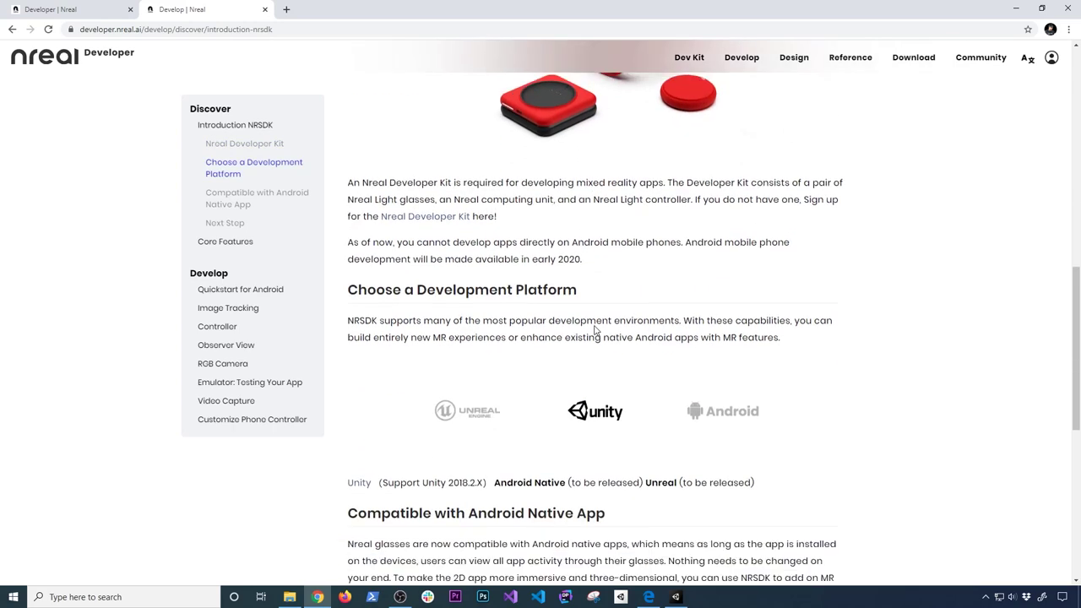
{"action": "scroll", "coordinate": [596, 329], "scroll_direction": "down", "scroll_amount": 3}
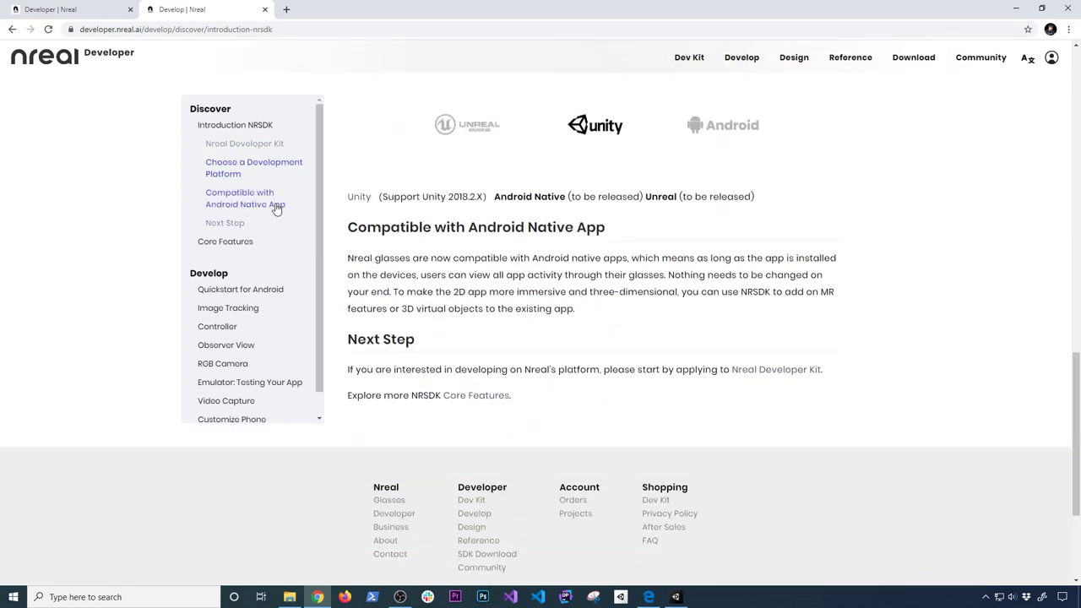
{"action": "left_click", "coordinate": [235, 290]}
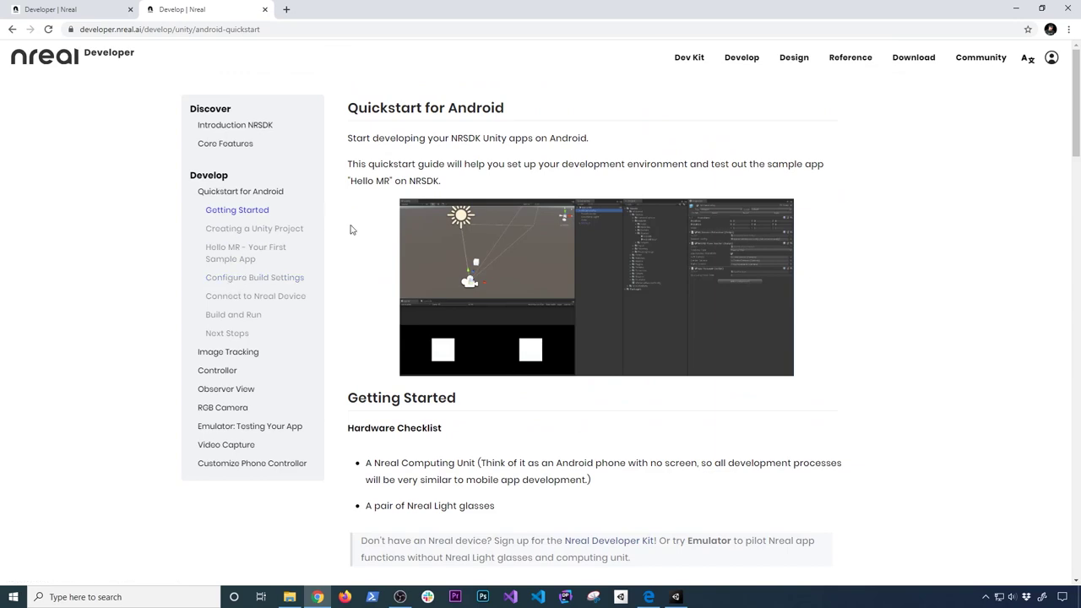
Scroll the Android quickstart down to its build settings table, then open Image Tracking.
{"action": "scroll", "coordinate": [591, 278], "scroll_direction": "down", "scroll_amount": 3}
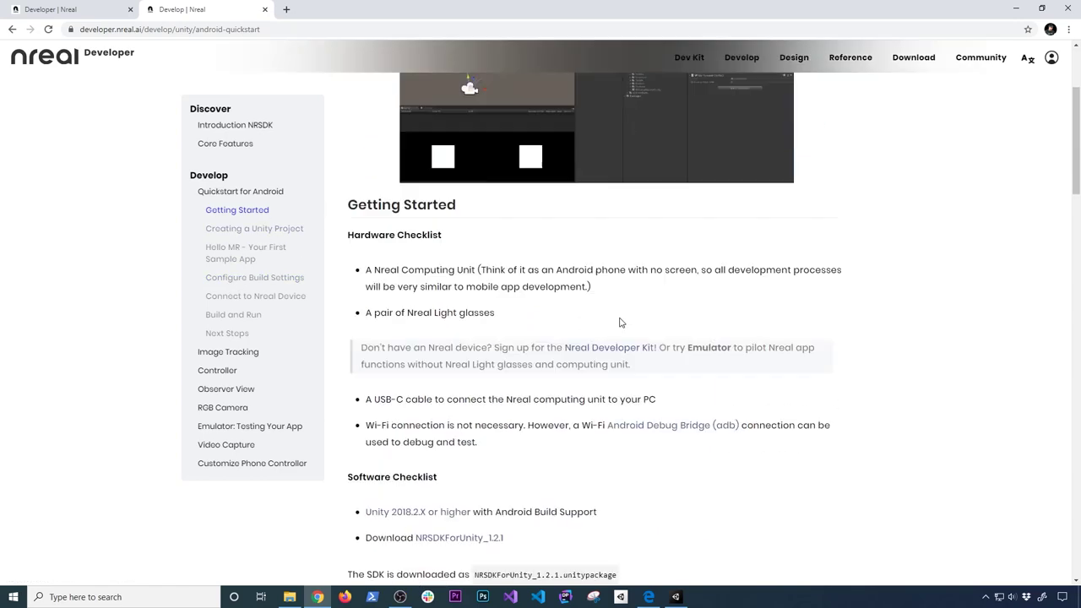
{"action": "scroll", "coordinate": [612, 314], "scroll_direction": "down", "scroll_amount": 3}
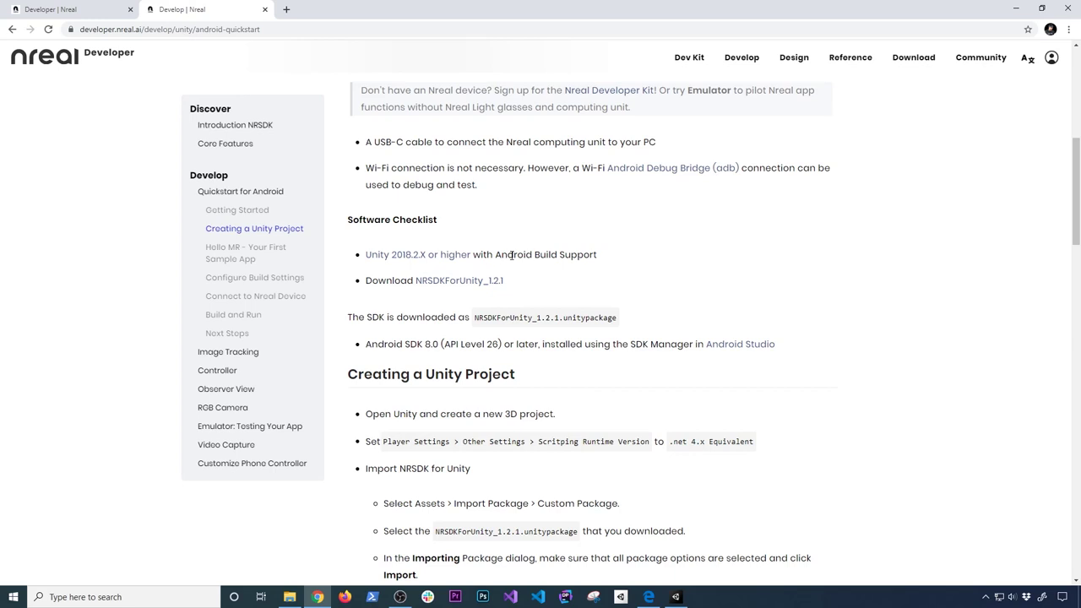
{"action": "left_click_drag", "start_coordinate": [499, 254], "coordinate": [525, 253]}
{"action": "scroll", "coordinate": [744, 358], "scroll_direction": "down", "scroll_amount": 2}
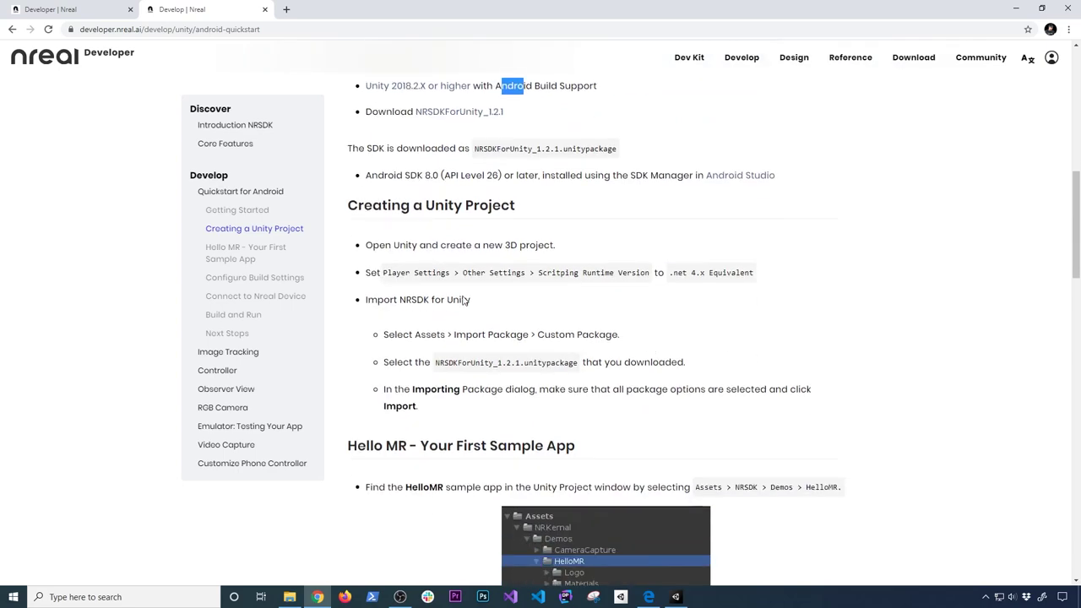
{"action": "scroll", "coordinate": [779, 326], "scroll_direction": "down", "scroll_amount": 4}
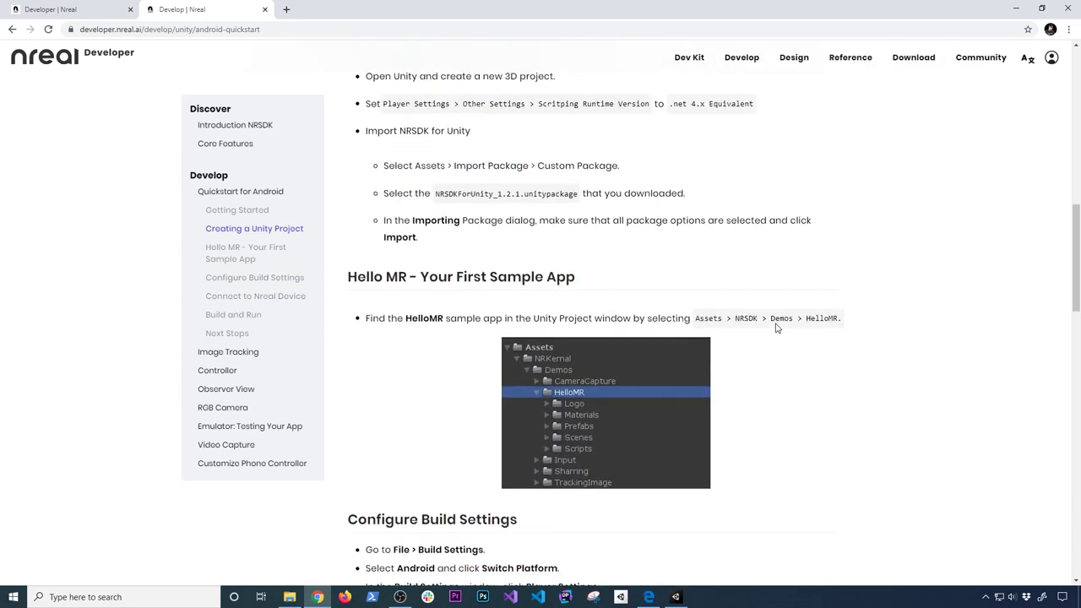
{"action": "scroll", "coordinate": [778, 326], "scroll_direction": "down", "scroll_amount": 8}
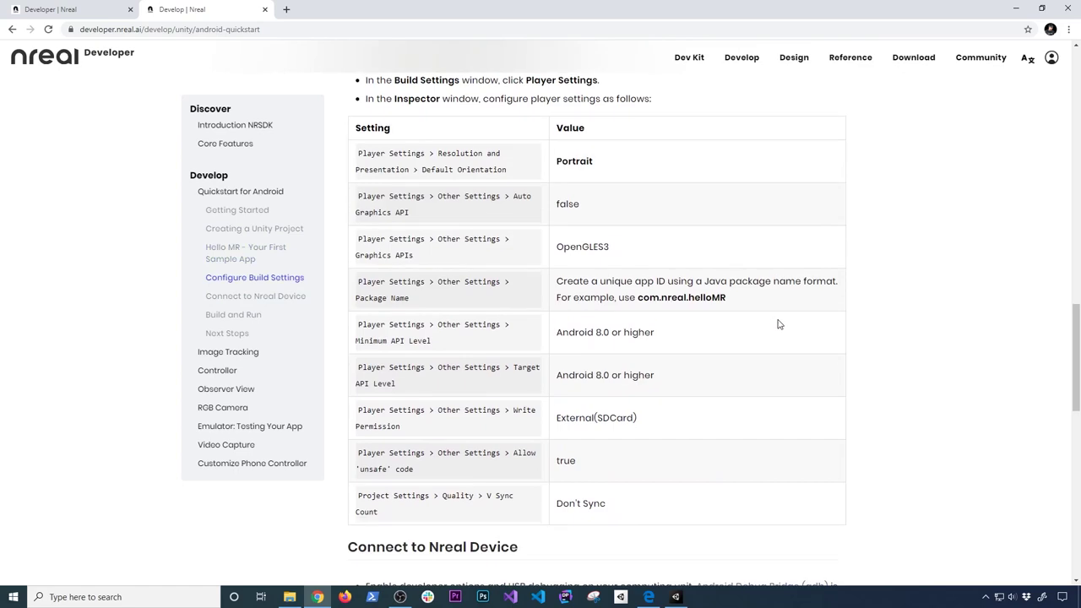
{"action": "left_click", "coordinate": [229, 354]}
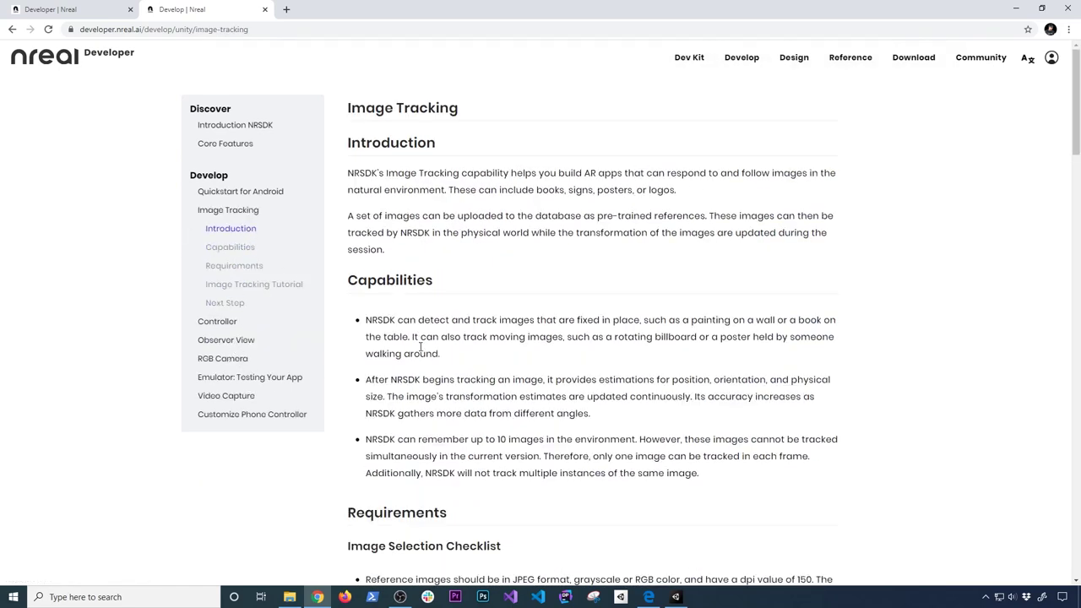
{"action": "scroll", "coordinate": [536, 377], "scroll_direction": "down", "scroll_amount": 5}
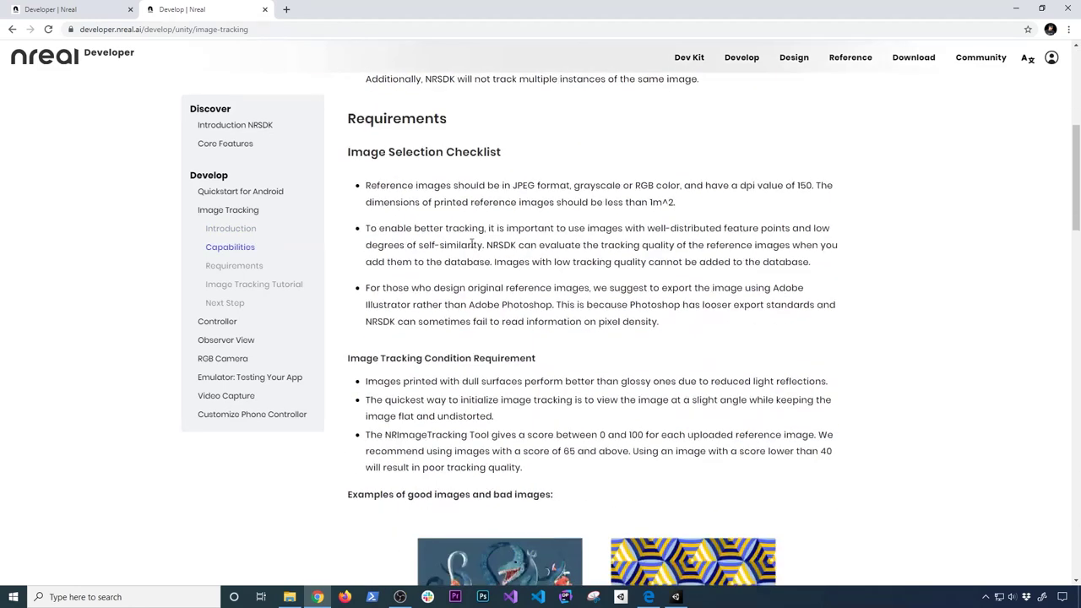
{"action": "scroll", "coordinate": [484, 304], "scroll_direction": "down", "scroll_amount": 3}
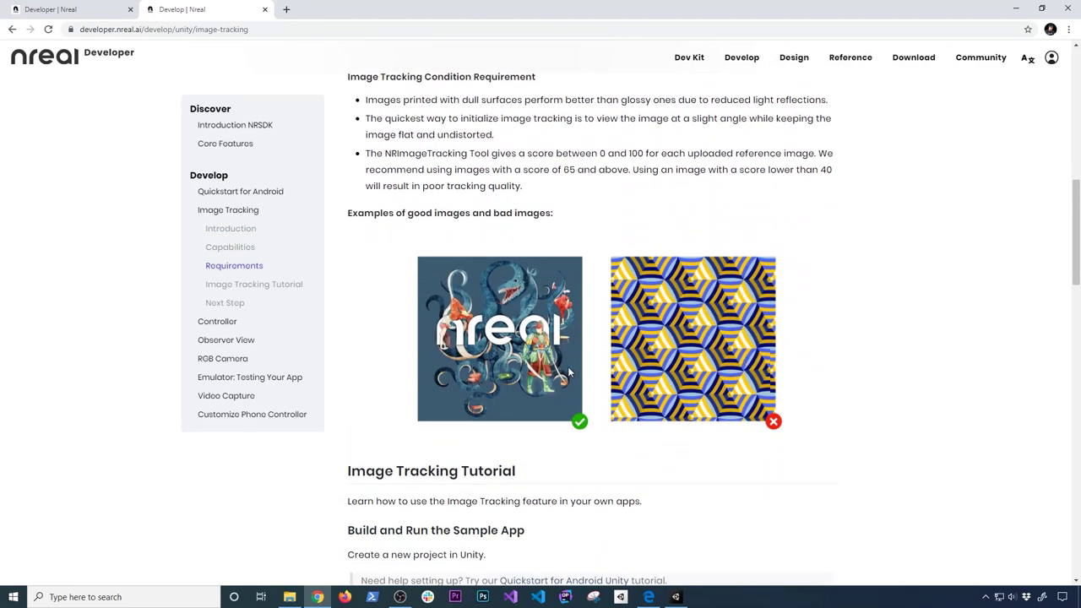
{"action": "scroll", "coordinate": [572, 372], "scroll_direction": "down", "scroll_amount": 5}
{"action": "scroll", "coordinate": [525, 346], "scroll_direction": "down", "scroll_amount": 2}
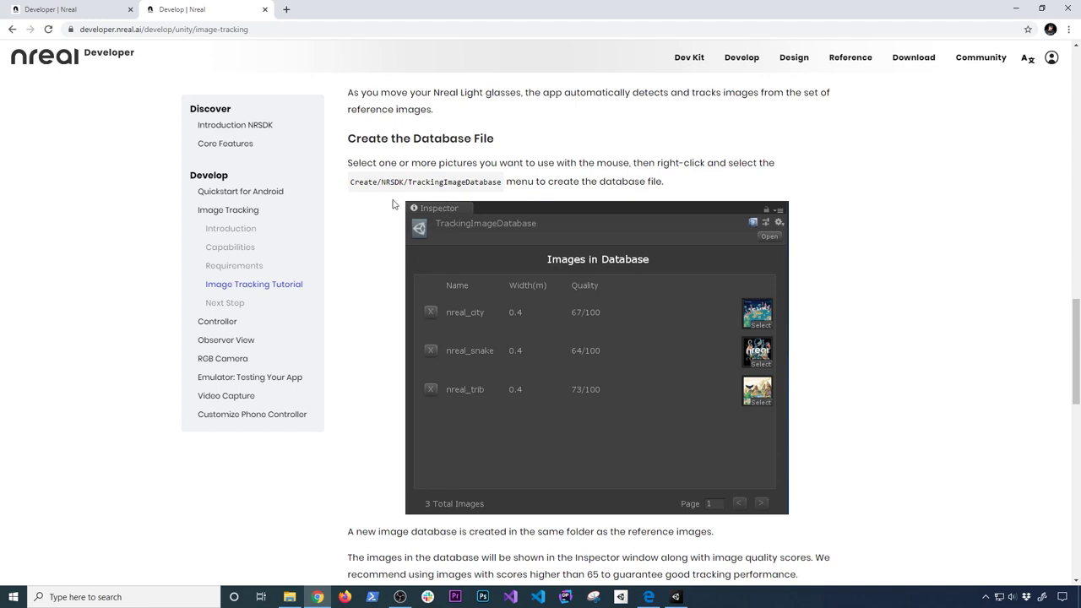
Read the Emulator: Testing Your App page through Emulator Structure to Simulating the 6DoF Head Pose.
{"action": "left_click", "coordinate": [235, 382]}
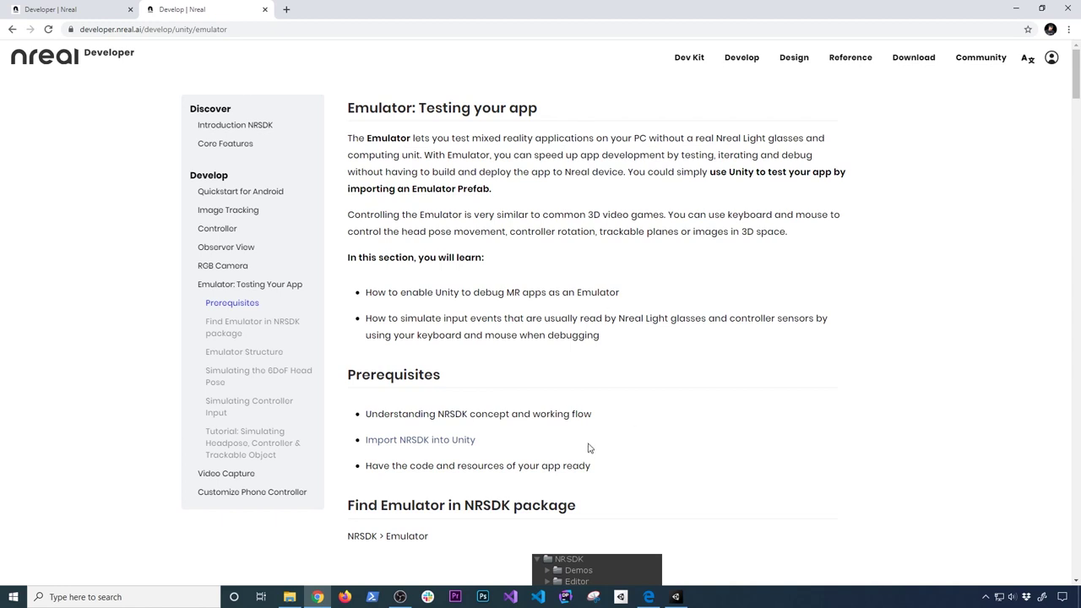
{"action": "scroll", "coordinate": [601, 412], "scroll_direction": "down", "scroll_amount": 3}
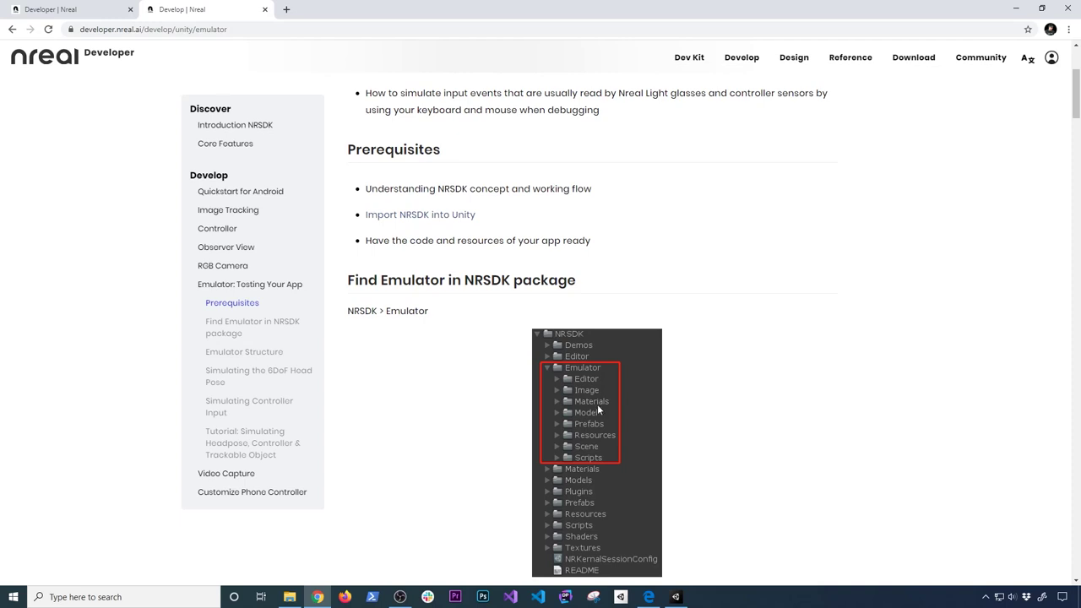
{"action": "scroll", "coordinate": [600, 406], "scroll_direction": "down", "scroll_amount": 2}
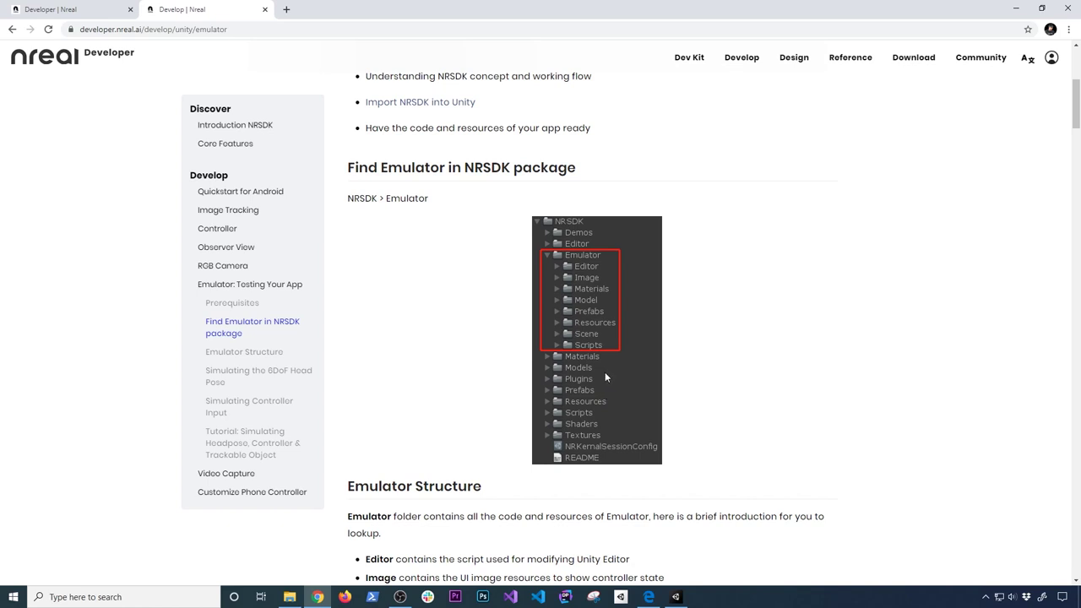
{"action": "scroll", "coordinate": [522, 385], "scroll_direction": "down", "scroll_amount": 1}
{"action": "scroll", "coordinate": [522, 385], "scroll_direction": "down", "scroll_amount": 1}
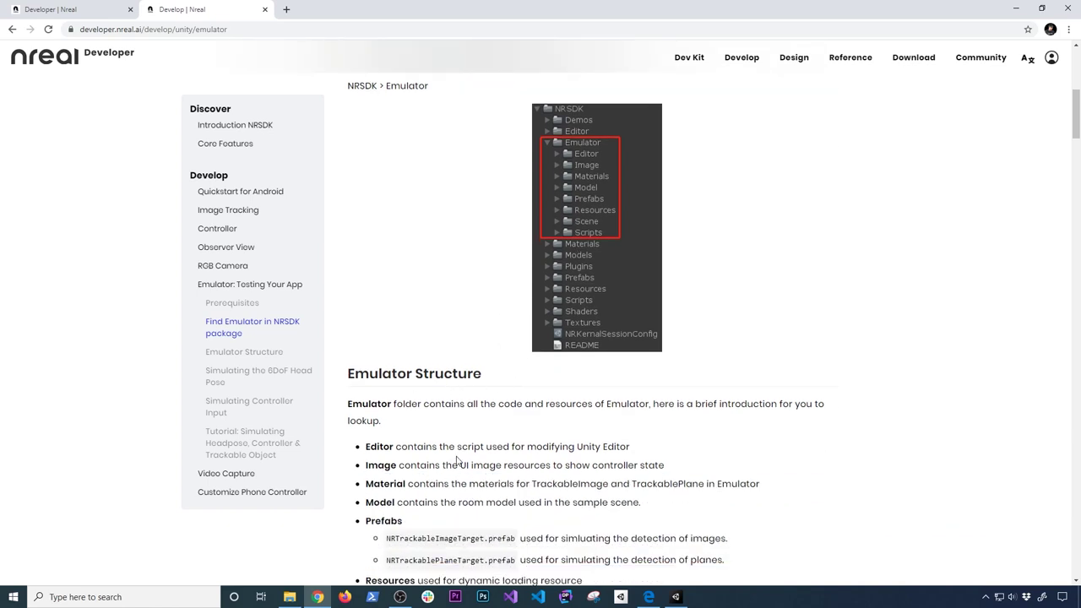
{"action": "scroll", "coordinate": [459, 444], "scroll_direction": "down", "scroll_amount": 4}
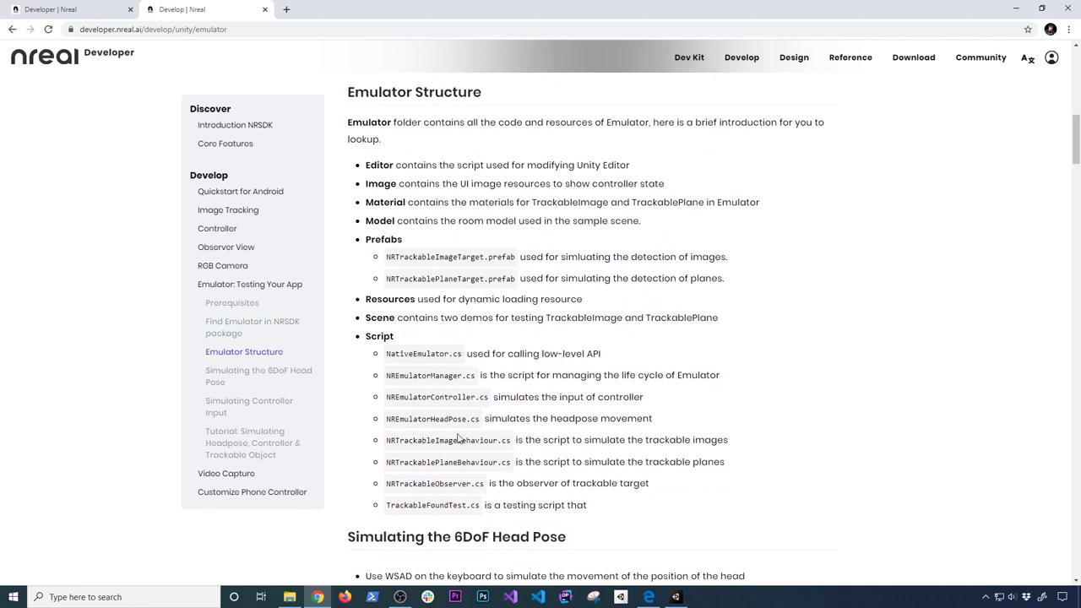
{"action": "scroll", "coordinate": [676, 409], "scroll_direction": "down", "scroll_amount": 4}
{"action": "scroll", "coordinate": [676, 409], "scroll_direction": "down", "scroll_amount": 2}
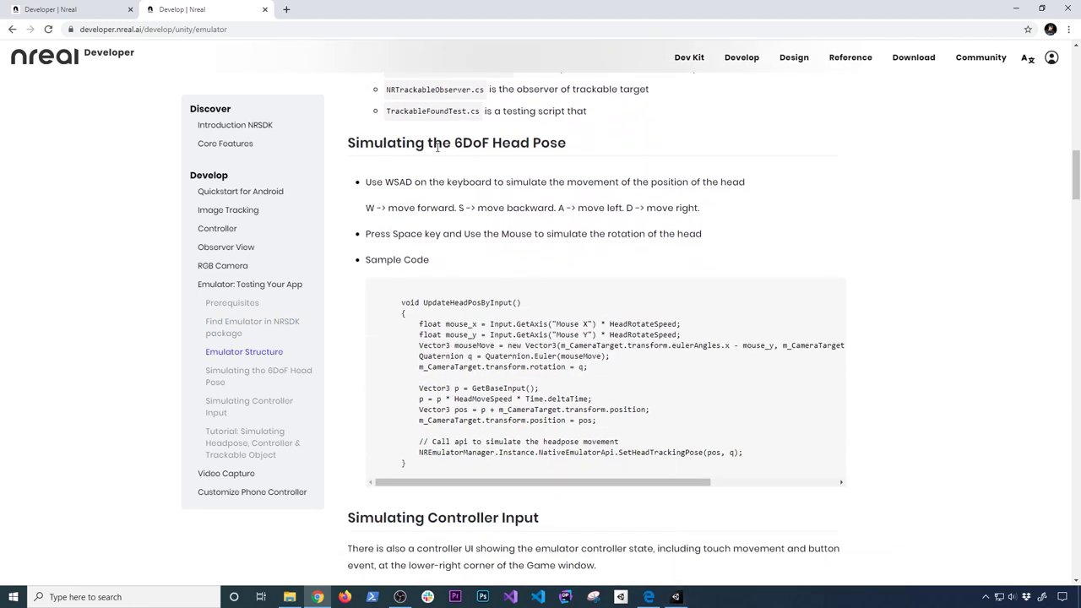
Back in Unity, resize the panels and browse to Assets > NRSDK > Emulator > Scene.
{"action": "left_click", "coordinate": [676, 598]}
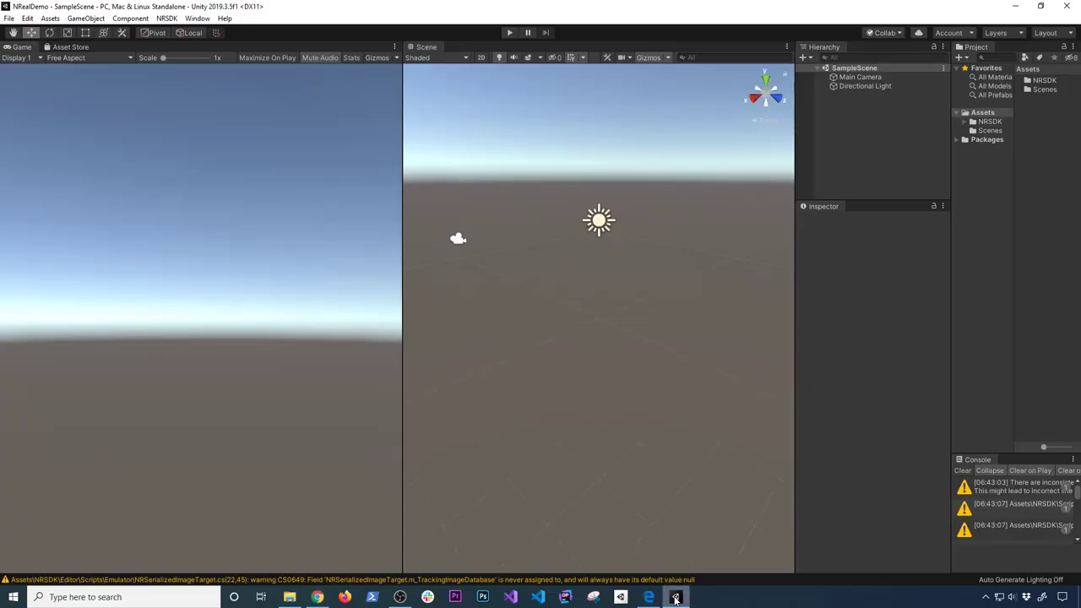
{"action": "left_click_drag", "start_coordinate": [795, 177], "coordinate": [713, 178]}
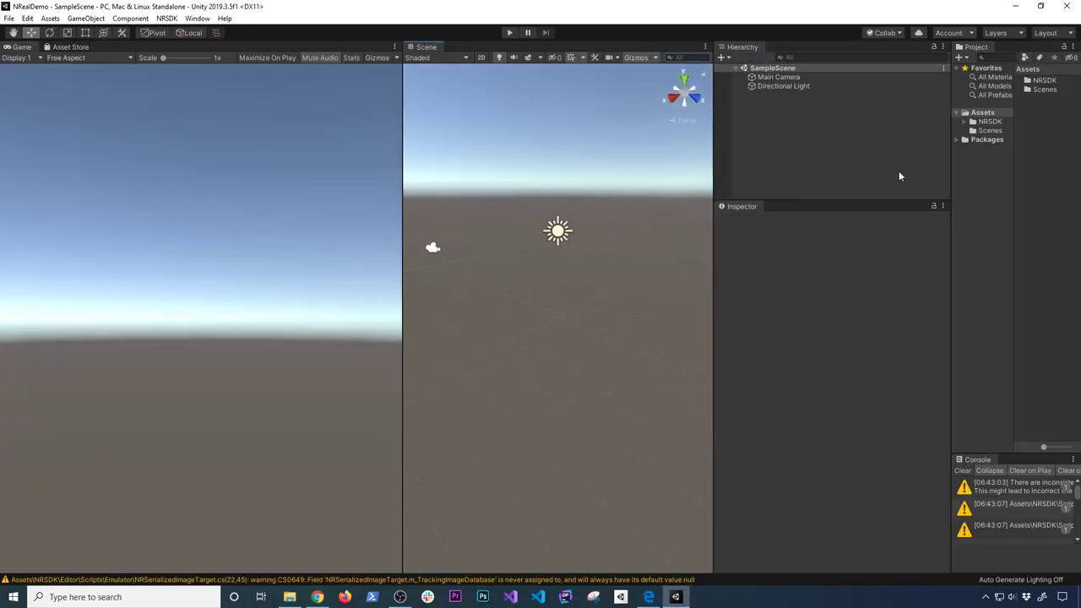
{"action": "left_click_drag", "start_coordinate": [951, 163], "coordinate": [785, 135]}
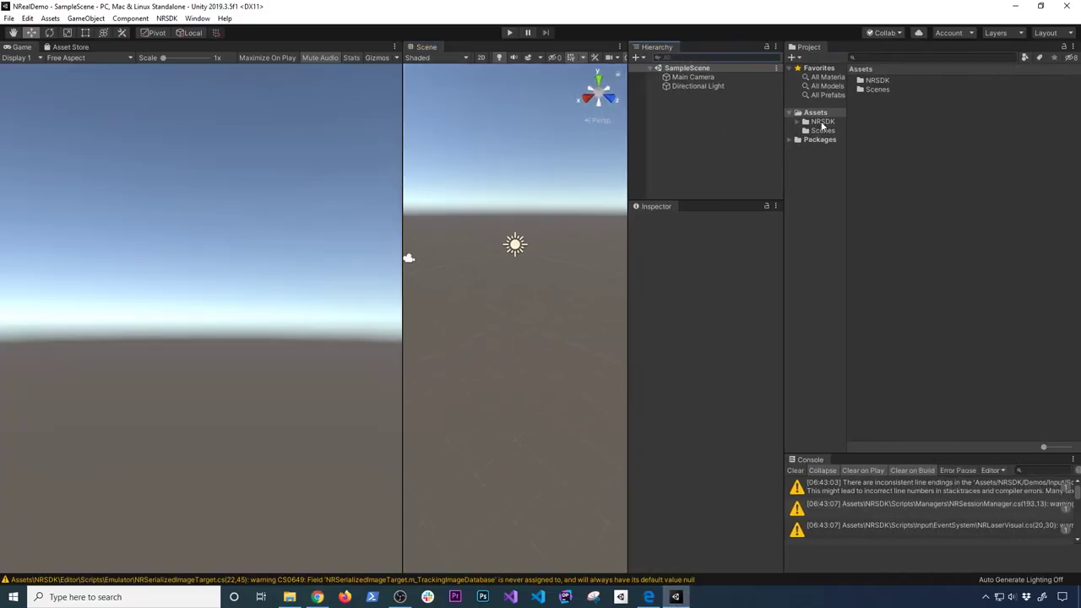
{"action": "left_click", "coordinate": [823, 124]}
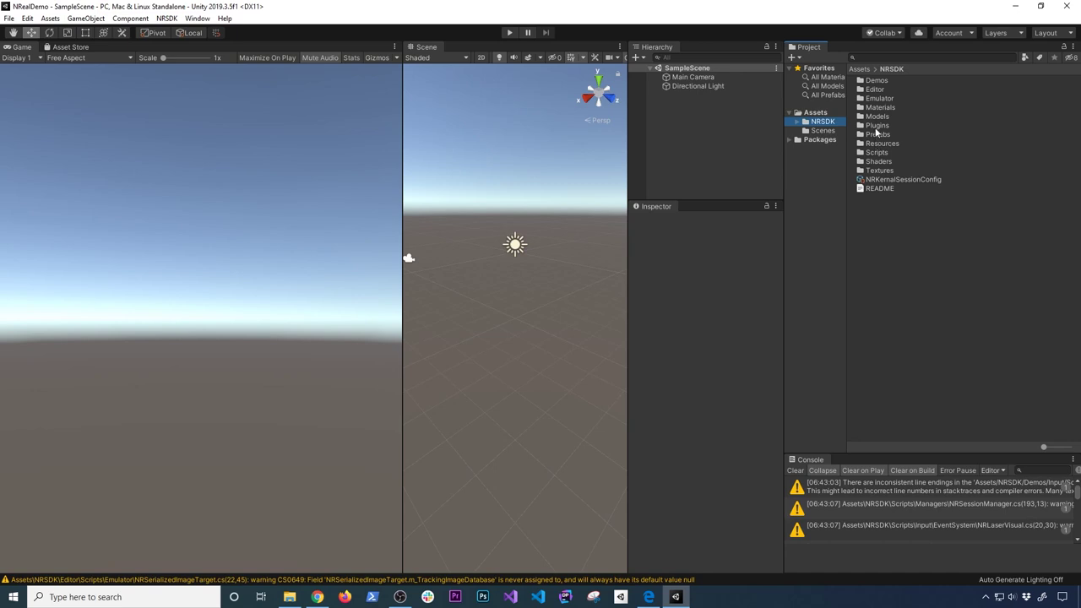
{"action": "double_click", "coordinate": [879, 98]}
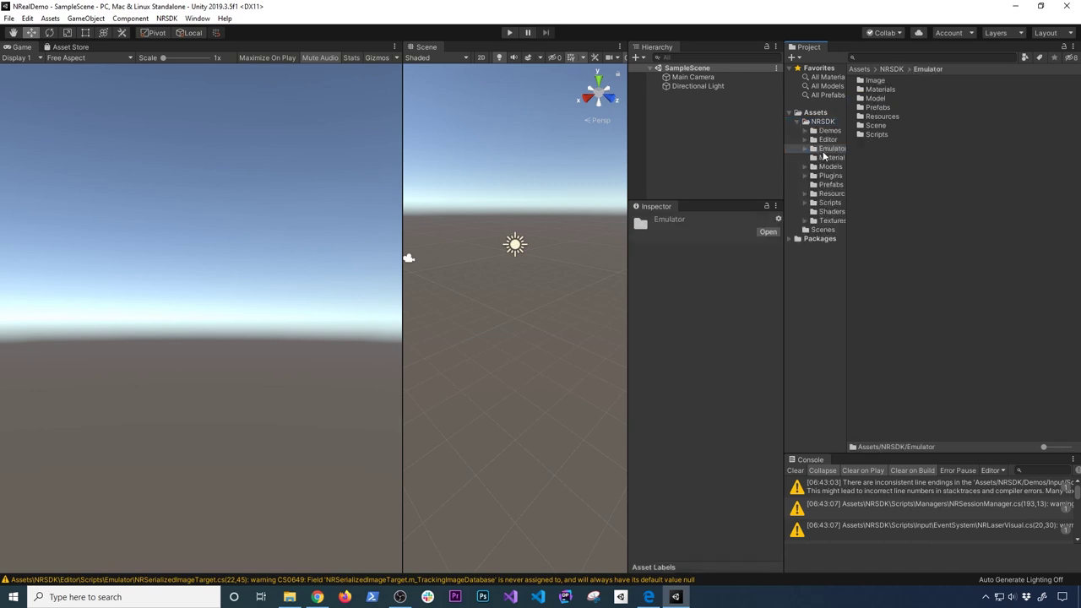
{"action": "left_click_drag", "start_coordinate": [848, 149], "coordinate": [897, 148]}
{"action": "double_click", "coordinate": [924, 125]}
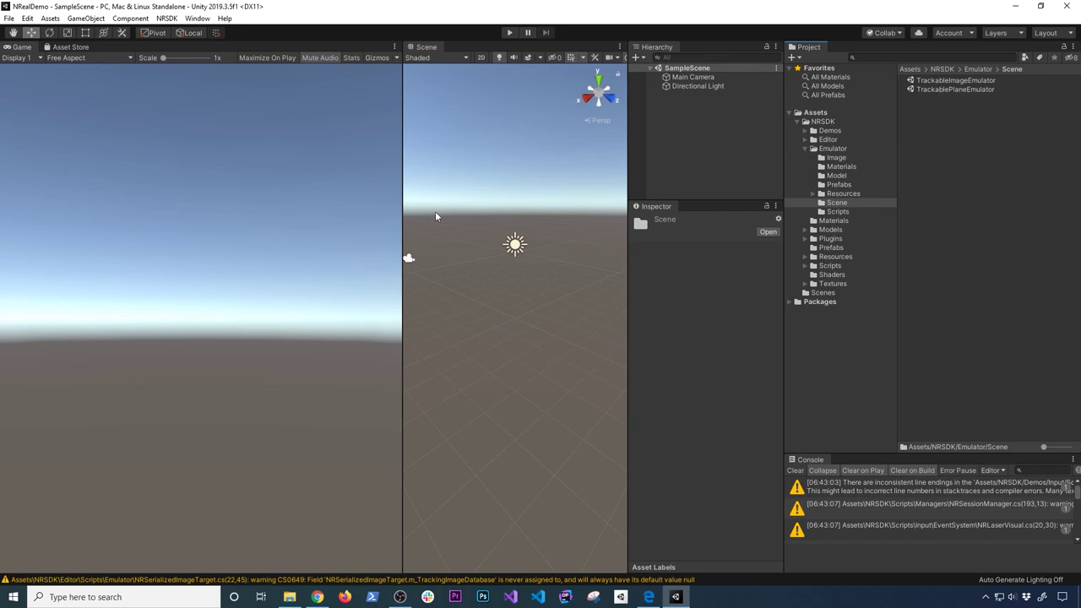
{"action": "left_click_drag", "start_coordinate": [404, 220], "coordinate": [343, 219]}
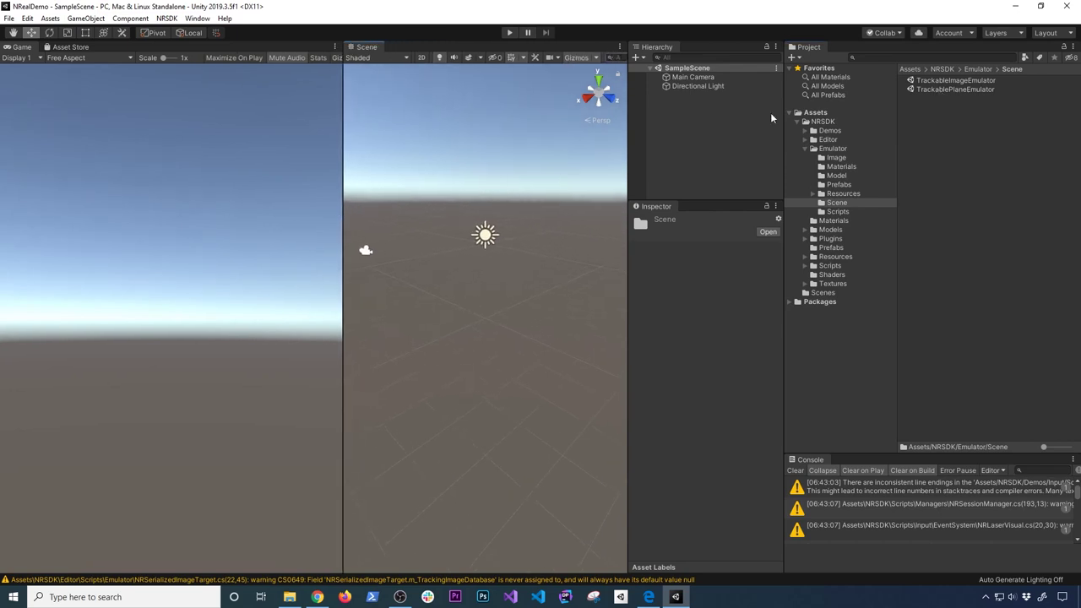
Open the TrackableImageEmulator scene and widen the Game view to overview the room.
{"action": "double_click", "coordinate": [943, 82]}
{"action": "left_click_drag", "start_coordinate": [341, 289], "coordinate": [434, 289]}
{"action": "right_click_drag", "start_coordinate": [599, 303], "coordinate": [560, 302]}
{"action": "scroll", "coordinate": [573, 394], "scroll_direction": "up", "scroll_amount": 3}
{"action": "scroll", "coordinate": [560, 301], "scroll_direction": "up", "scroll_amount": 2}
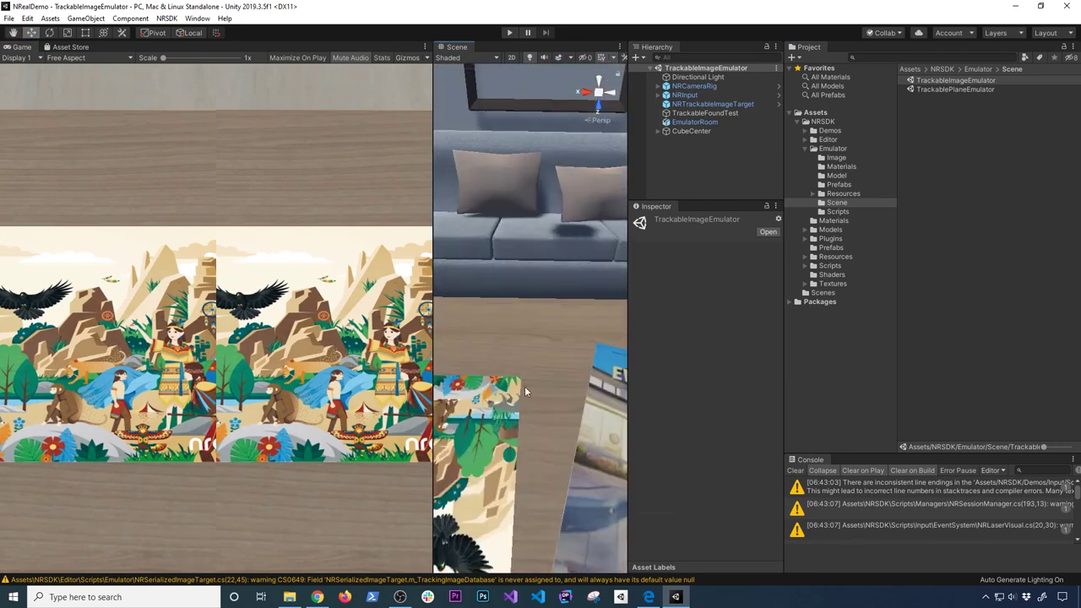
{"action": "right_click_drag", "start_coordinate": [524, 386], "coordinate": [560, 353]}
{"action": "scroll", "coordinate": [533, 380], "scroll_direction": "down", "scroll_amount": 10}
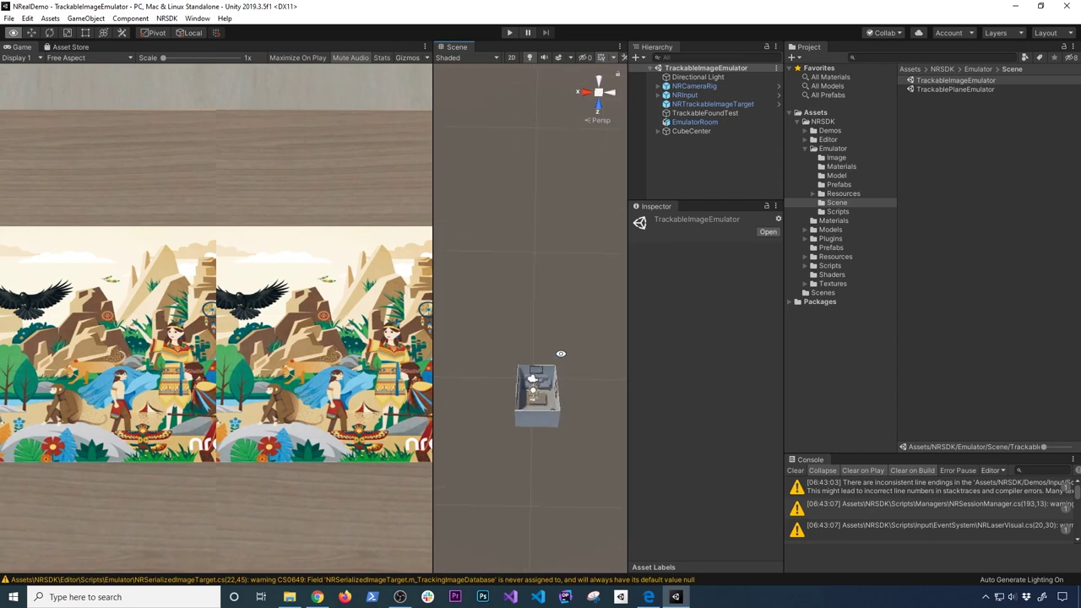
Select the EmulatorRoom, frame it with F, and widen the Scene view panel.
{"action": "left_click", "coordinate": [541, 407]}
{"action": "key", "text": "f"}
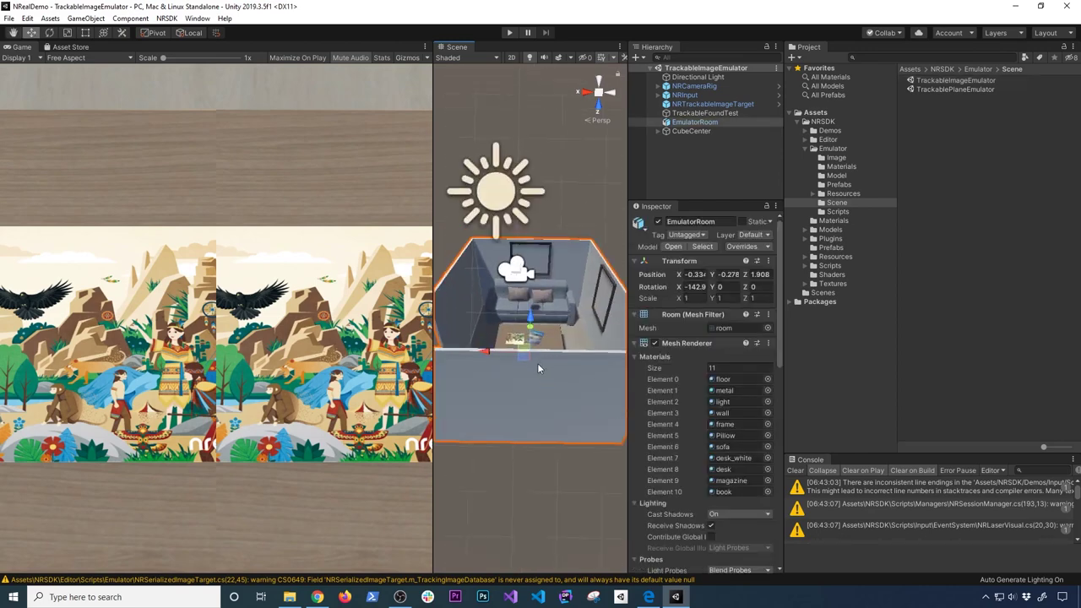
{"action": "scroll", "coordinate": [541, 365], "scroll_direction": "up", "scroll_amount": 5}
{"action": "scroll", "coordinate": [544, 368], "scroll_direction": "down", "scroll_amount": 2}
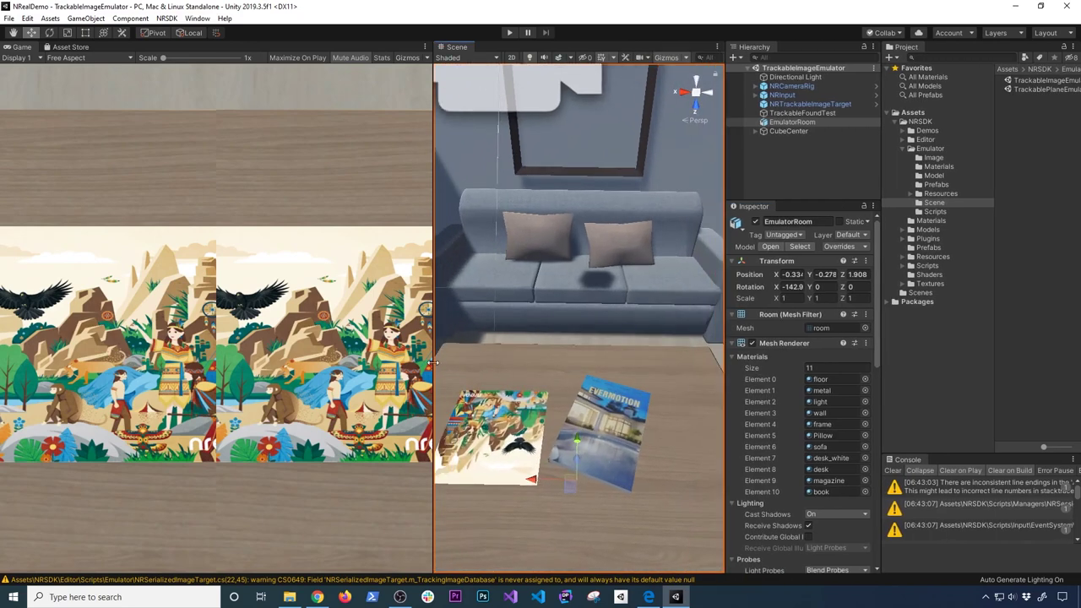
{"action": "left_click_drag", "start_coordinate": [432, 363], "coordinate": [363, 363]}
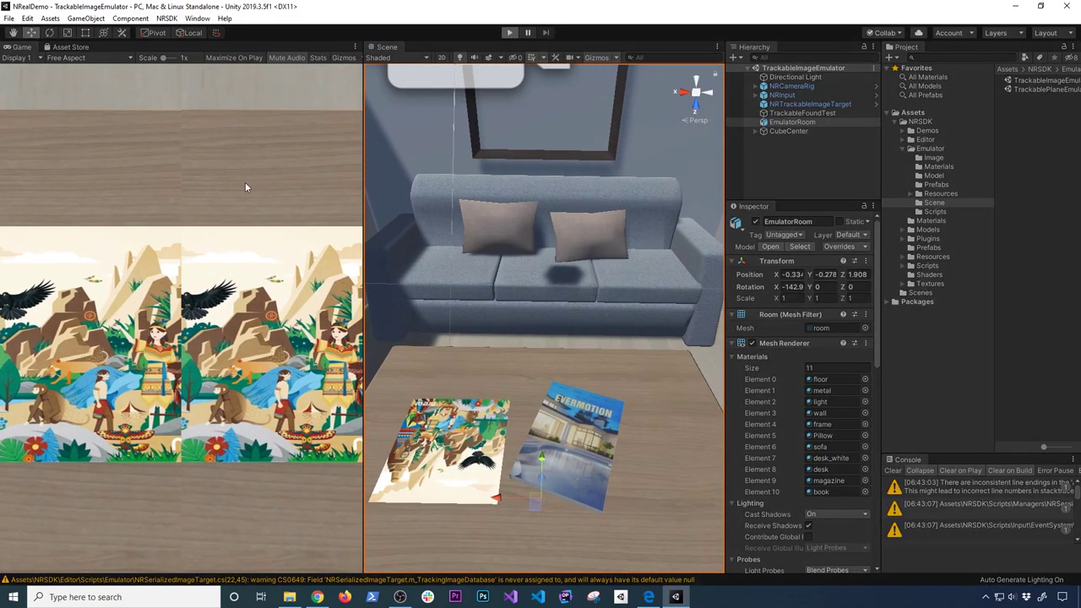
Run the image emulator scene and test the emulated touchpad, arrow-key swipes and controller ray.
{"action": "key", "text": "ctrl+p"}
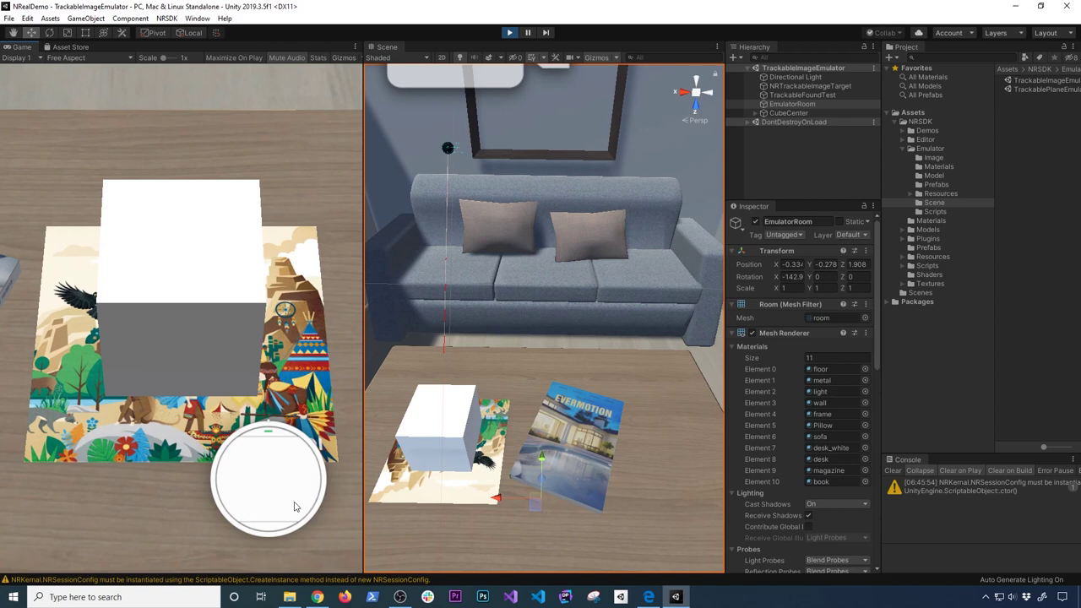
{"action": "left_click", "coordinate": [245, 470]}
{"action": "key", "text": "Right"}
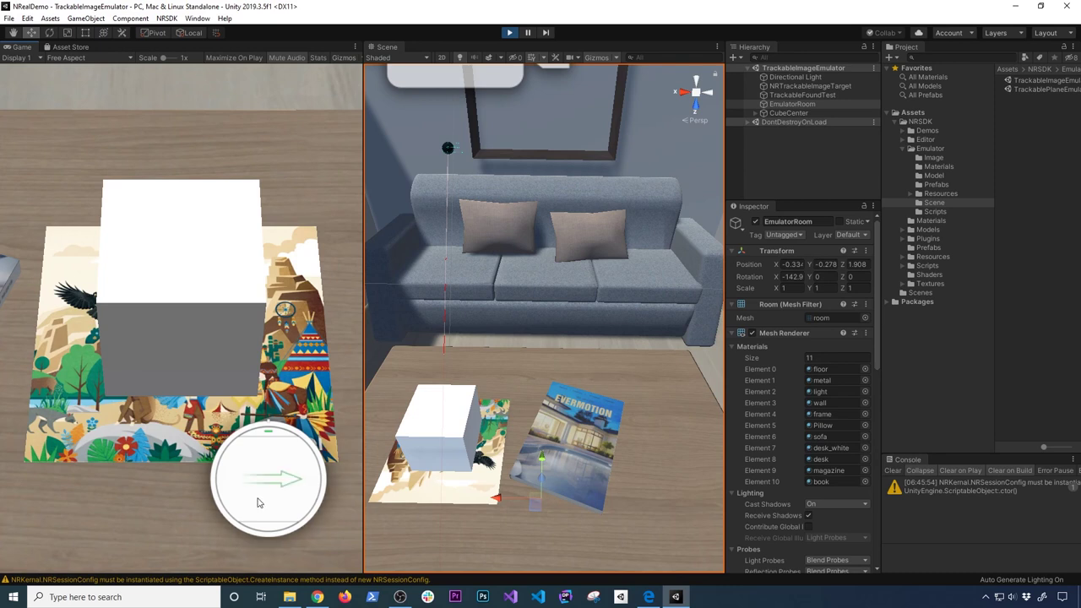
{"action": "key", "text": "Up"}
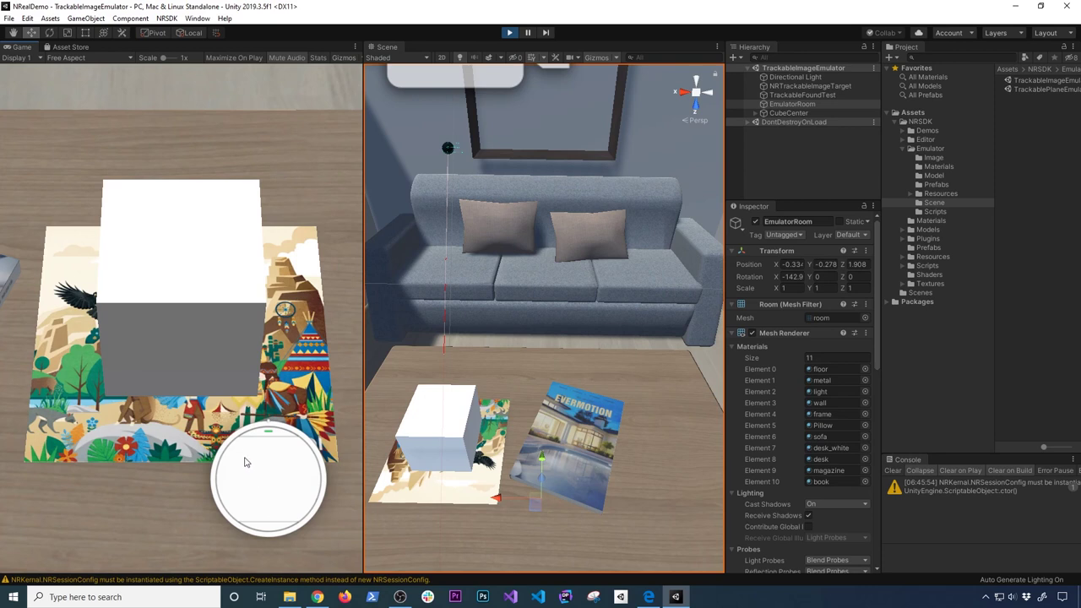
{"action": "left_click_drag", "start_coordinate": [240, 446], "coordinate": [246, 300]}
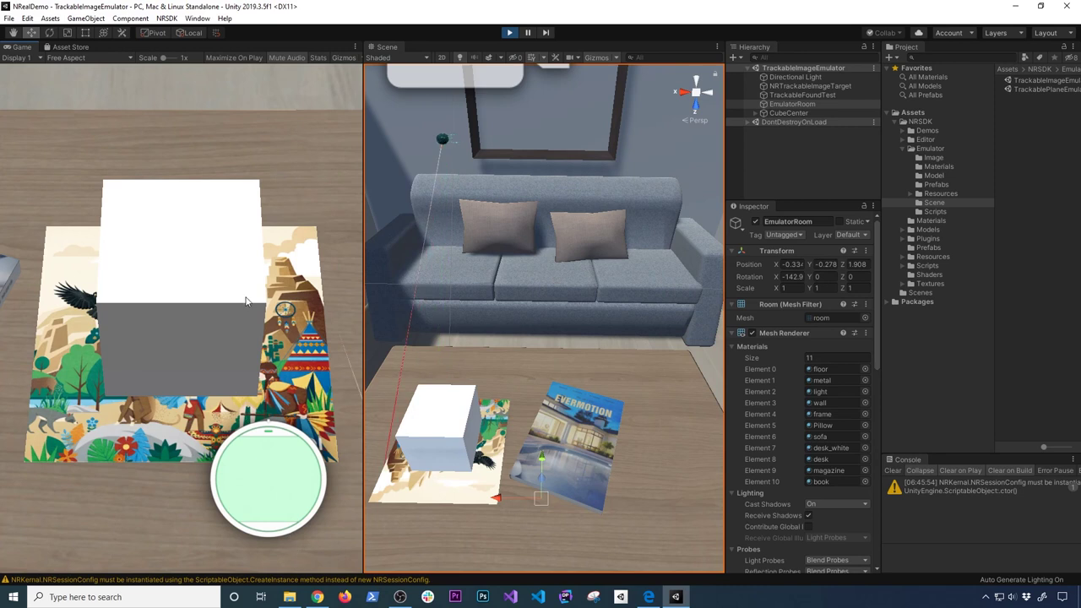
{"action": "left_click_drag", "start_coordinate": [246, 301], "coordinate": [202, 308]}
{"action": "left_click", "coordinate": [209, 307]}
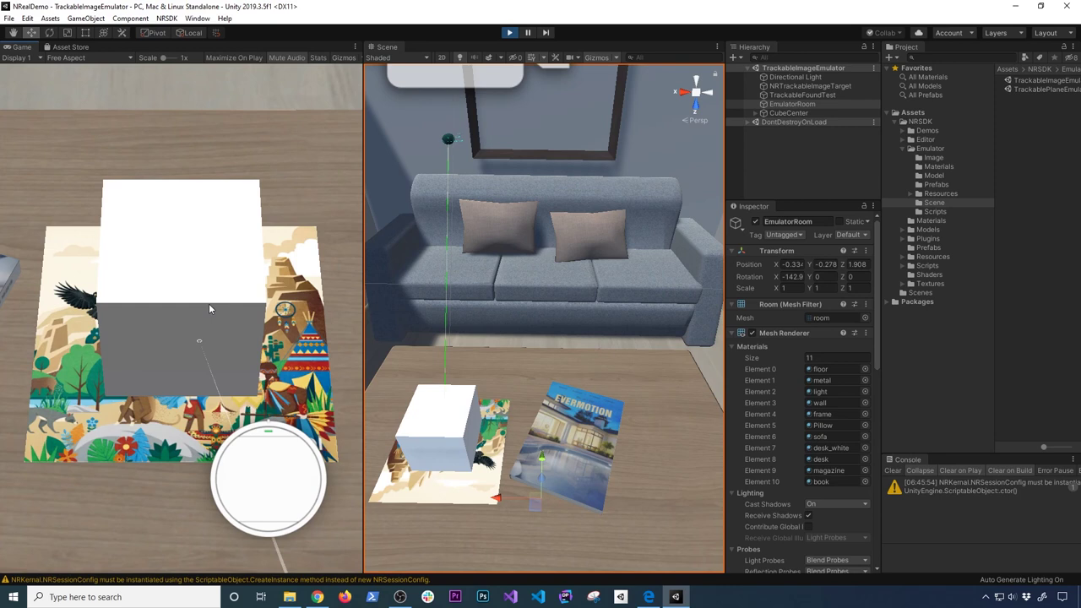
Bring up the exit-app prompt and cancel exiting, then orbit the view around the table.
{"action": "left_click", "coordinate": [209, 303]}
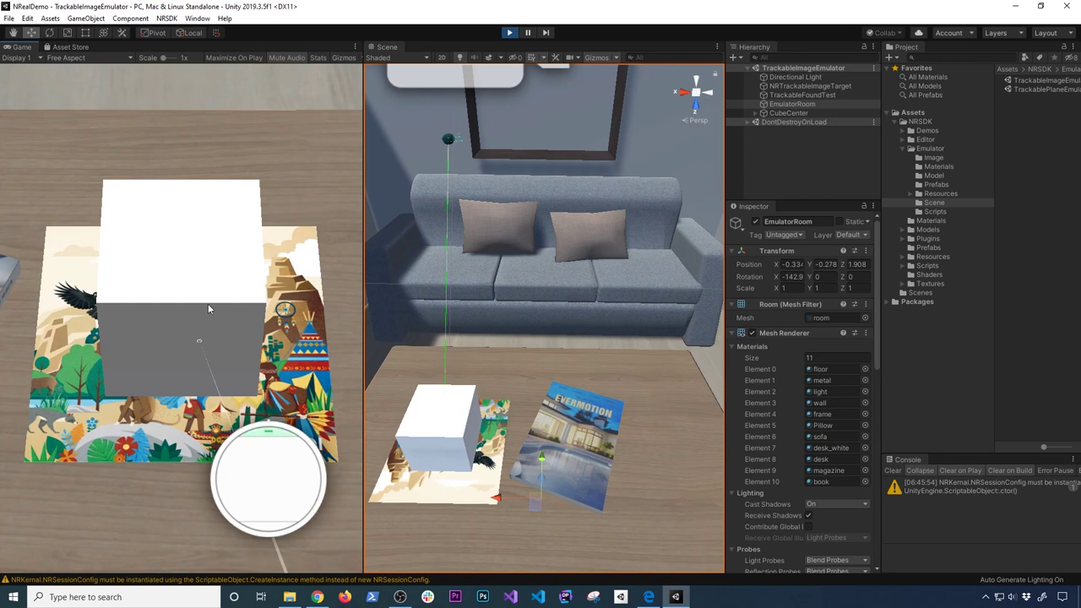
{"action": "left_click", "coordinate": [207, 304]}
{"action": "left_click", "coordinate": [208, 304]}
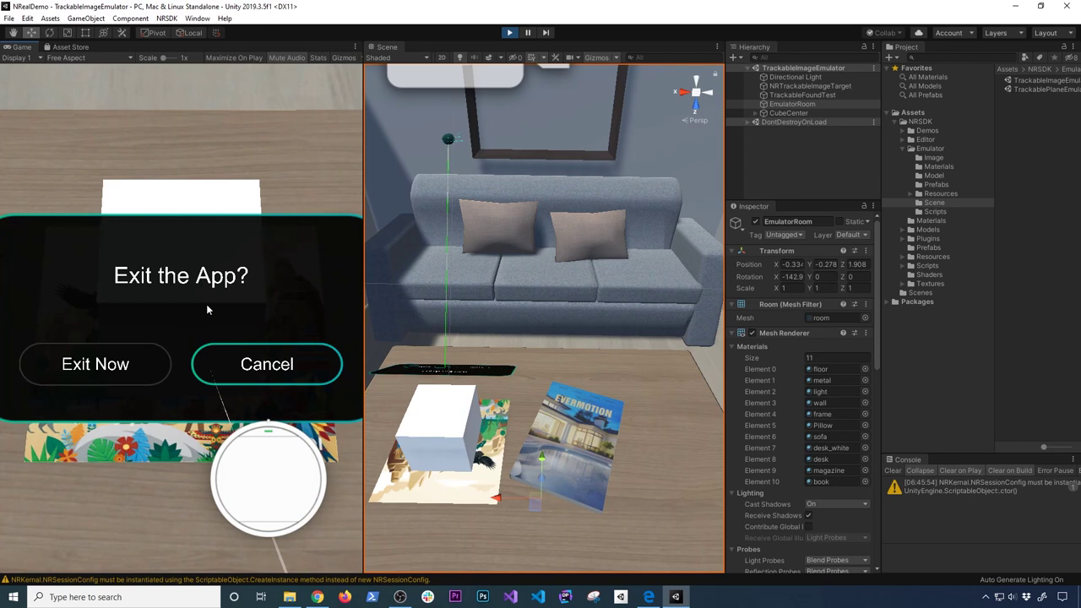
{"action": "left_click", "coordinate": [260, 365]}
{"action": "left_click", "coordinate": [260, 364]}
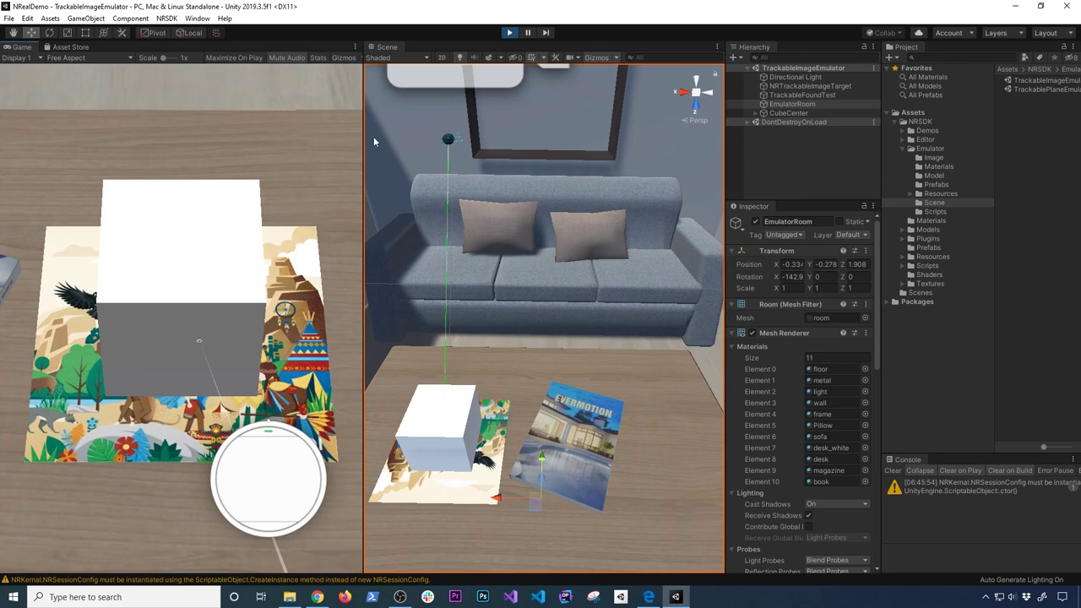
{"action": "scroll", "coordinate": [589, 361], "scroll_direction": "down", "scroll_amount": 3}
{"action": "left_click_drag", "start_coordinate": [589, 361], "coordinate": [501, 402], "text": "alt"}
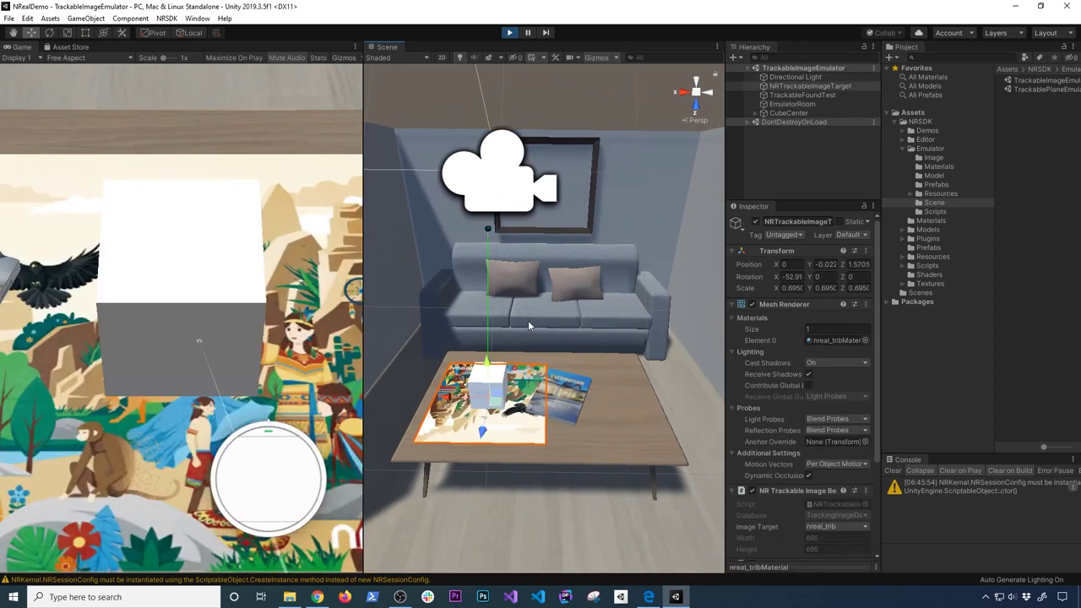
Stop Play mode and open the TrackablePlaneEmulator scene, discarding the previous scene's changes.
{"action": "left_click", "coordinate": [508, 33]}
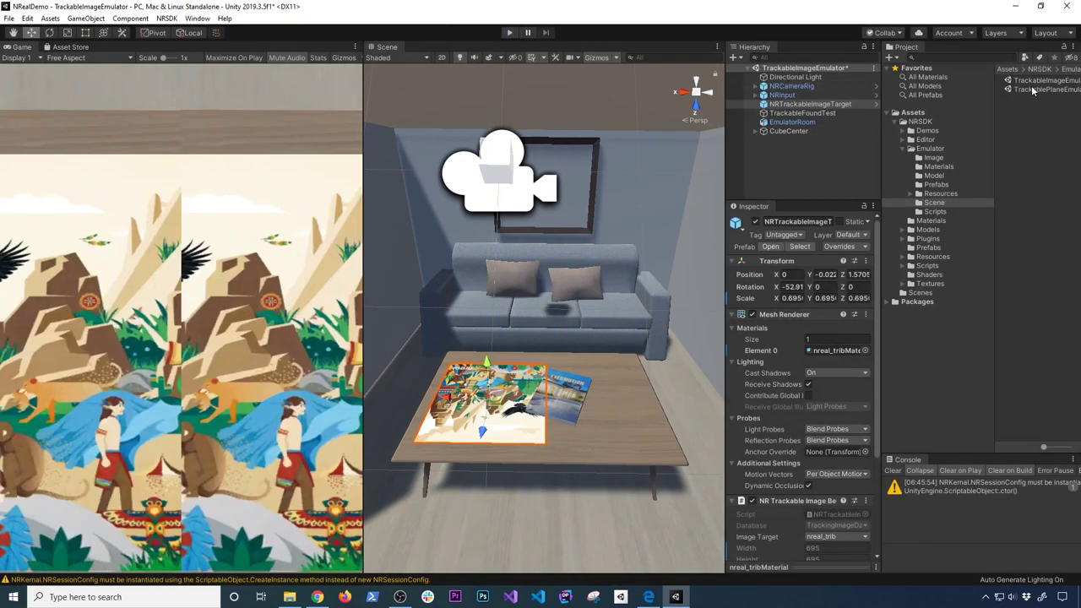
{"action": "left_click", "coordinate": [1032, 90]}
{"action": "double_click", "coordinate": [1033, 91]}
{"action": "left_click", "coordinate": [595, 320]}
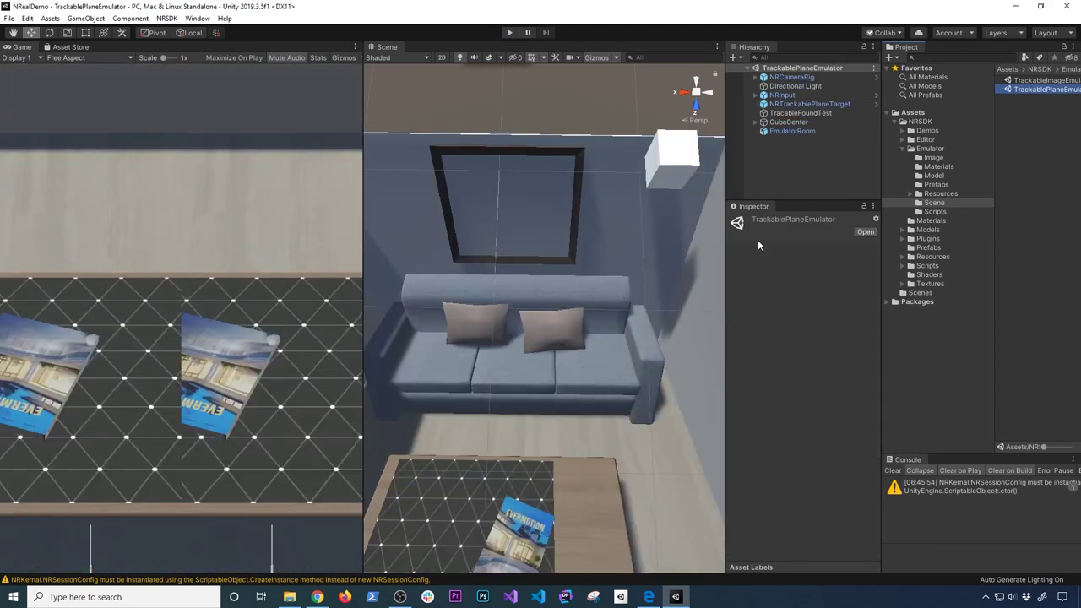
Select the room, the white cube and the plane target on the coffee table.
{"action": "left_click", "coordinate": [993, 119]}
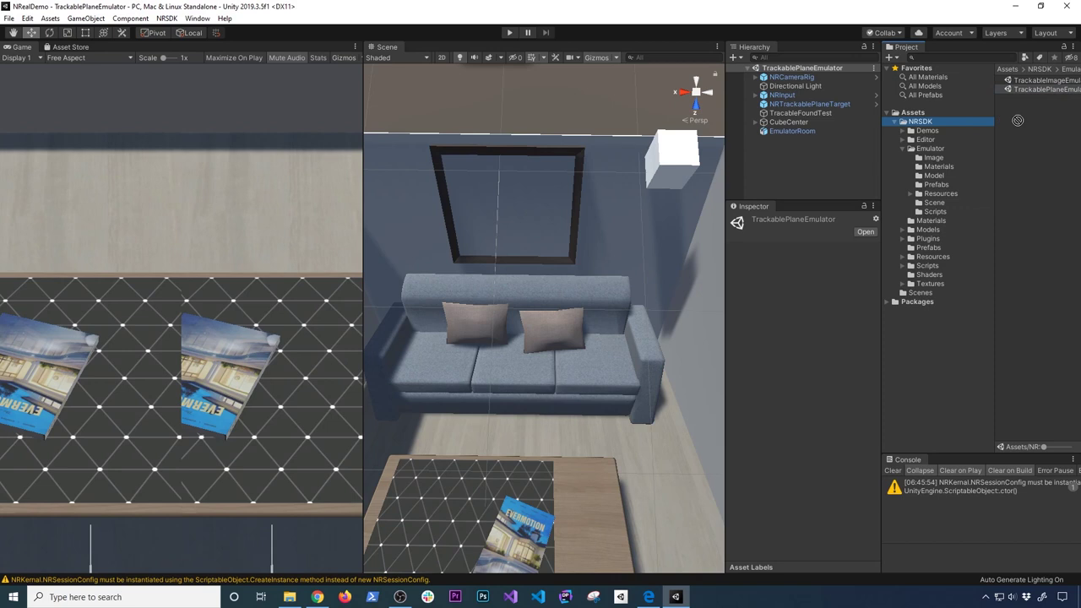
{"action": "left_click_drag", "start_coordinate": [997, 117], "coordinate": [950, 116]}
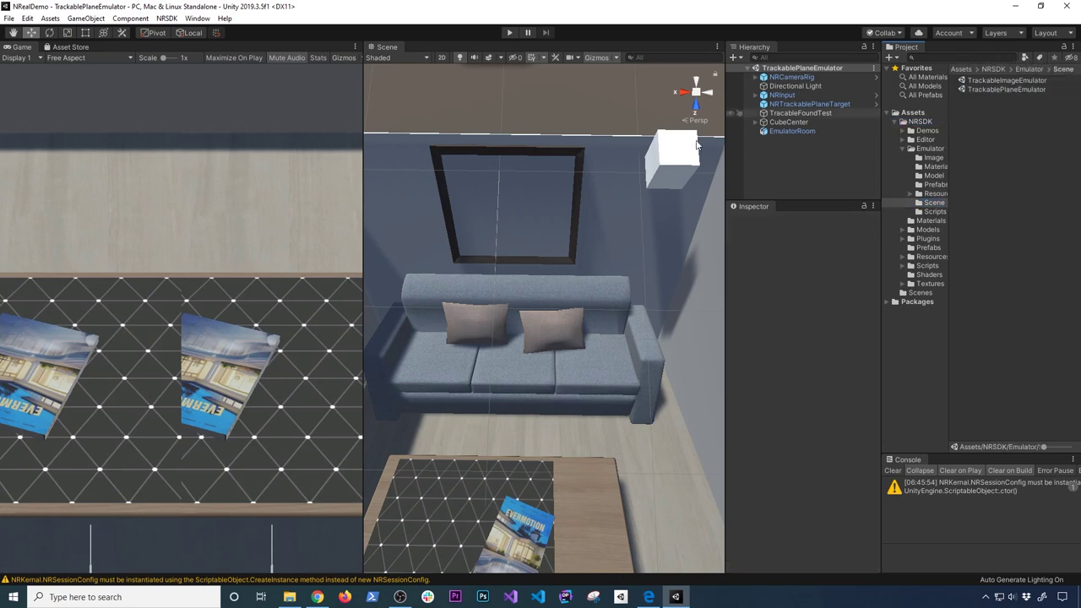
{"action": "right_click_drag", "start_coordinate": [511, 376], "coordinate": [510, 377]}
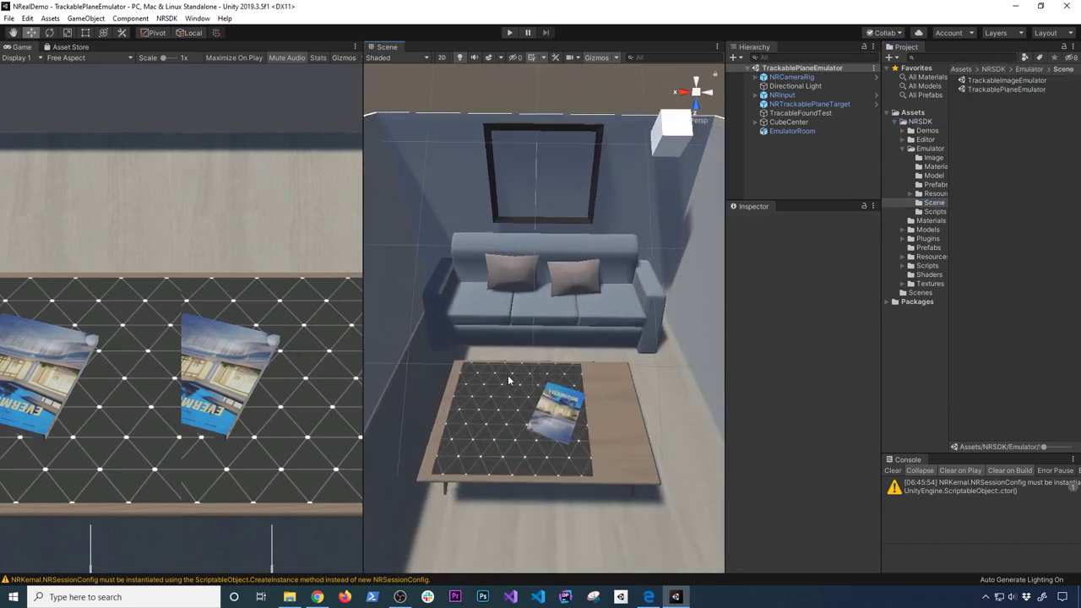
{"action": "left_click", "coordinate": [656, 127]}
{"action": "left_click", "coordinate": [667, 130]}
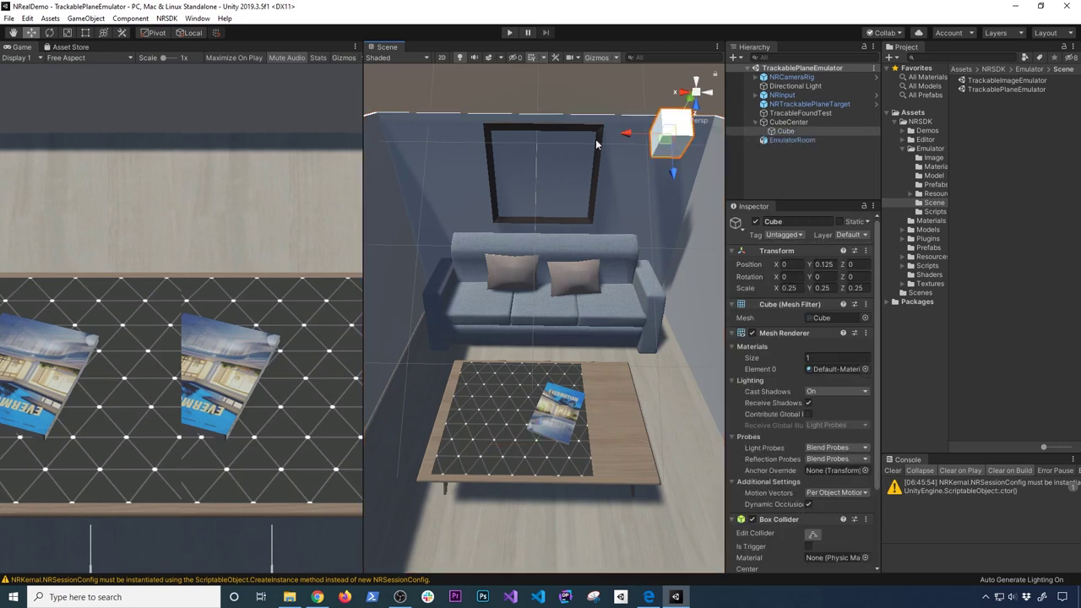
{"action": "left_click", "coordinate": [492, 434]}
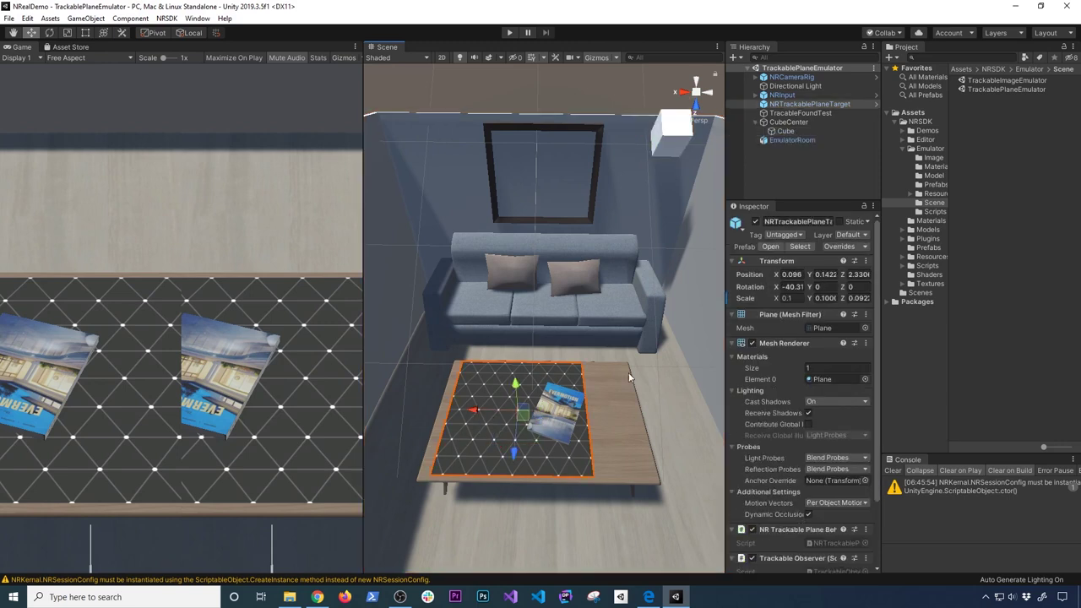
Run the plane emulator scene briefly, then stop it.
{"action": "left_click", "coordinate": [510, 33]}
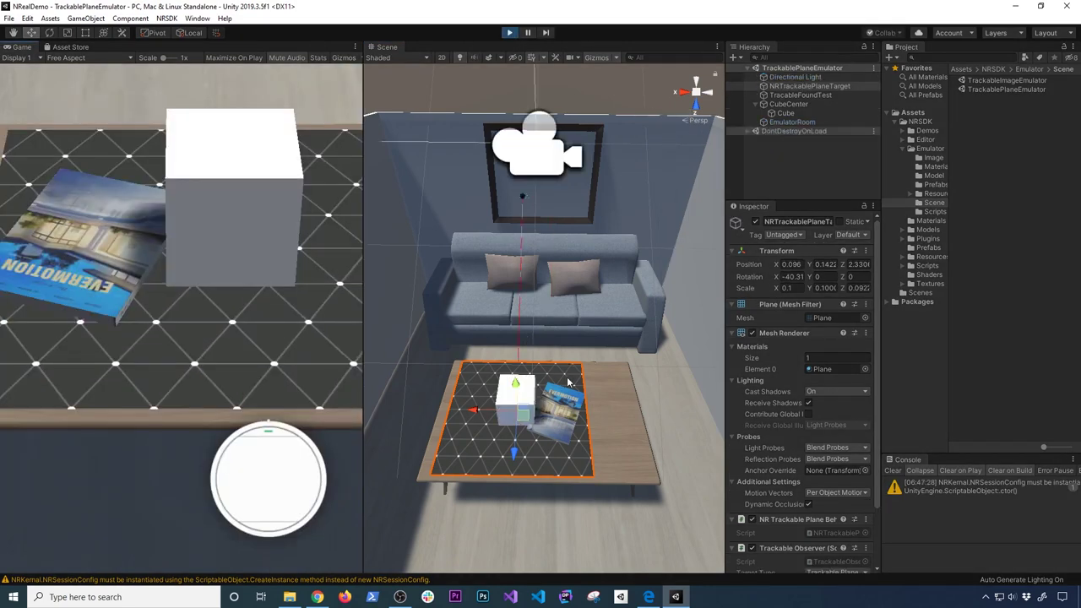
{"action": "scroll", "coordinate": [571, 375], "scroll_direction": "up", "scroll_amount": 3}
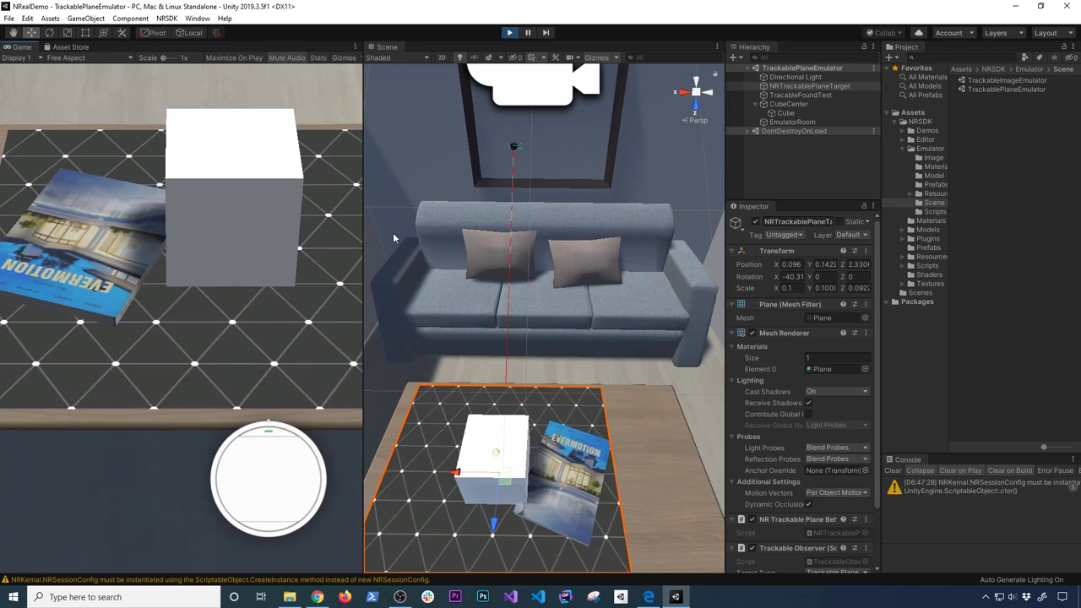
{"action": "left_click", "coordinate": [510, 33]}
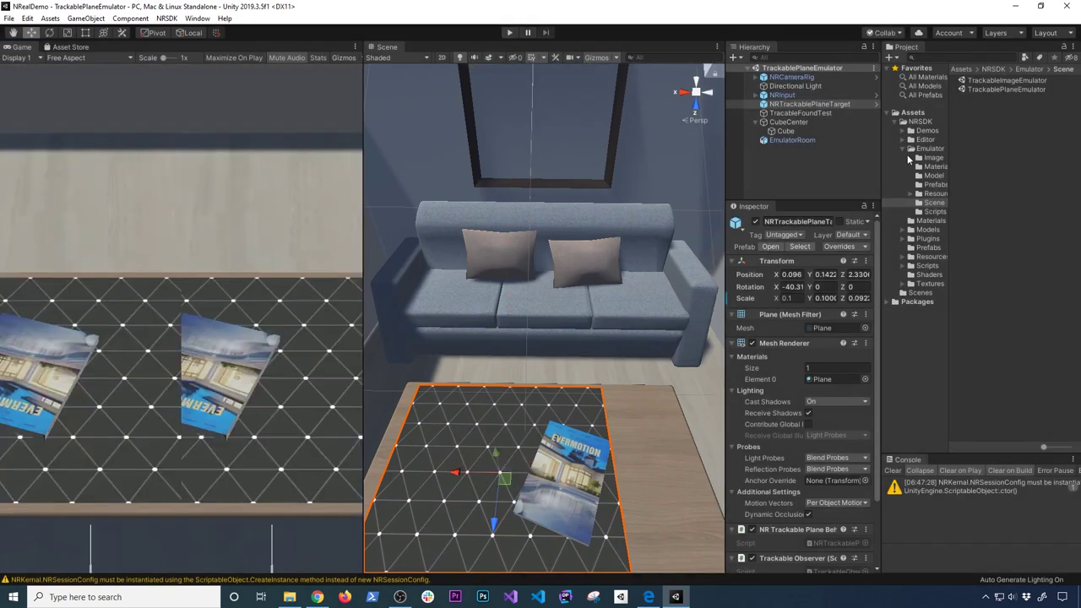
Inspect the NRCameraRig, then NRInput's Laser raycast mode, 0.3 click interval and 0.02 drag threshold.
{"action": "left_click", "coordinate": [932, 212]}
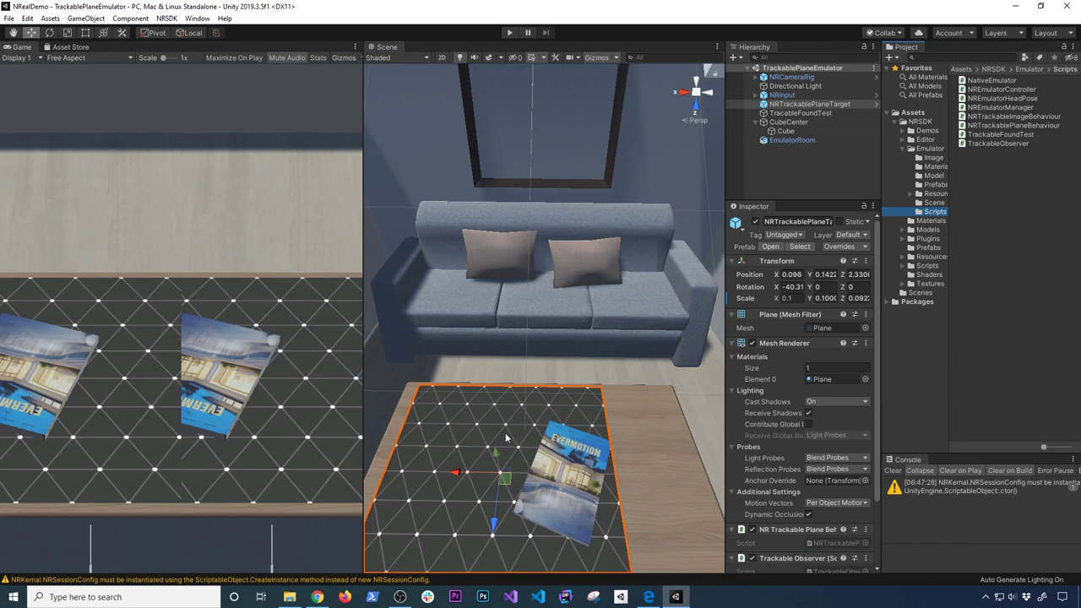
{"action": "scroll", "coordinate": [507, 438], "scroll_direction": "down", "scroll_amount": 5}
{"action": "scroll", "coordinate": [520, 427], "scroll_direction": "up", "scroll_amount": 4}
{"action": "left_click", "coordinate": [530, 33]}
{"action": "left_click", "coordinate": [790, 77]}
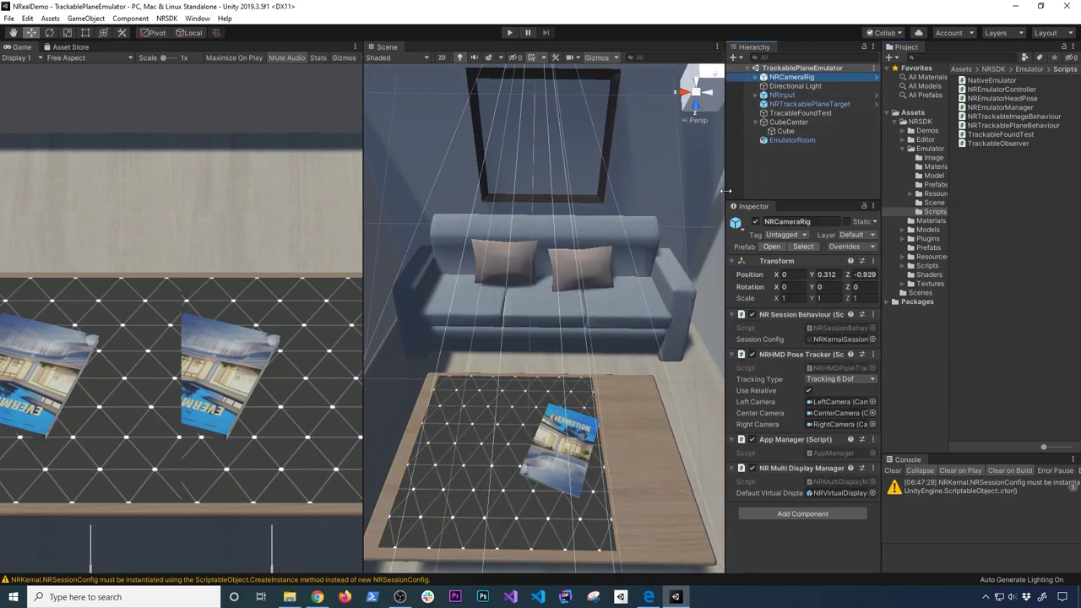
{"action": "left_click_drag", "start_coordinate": [725, 186], "coordinate": [575, 187]}
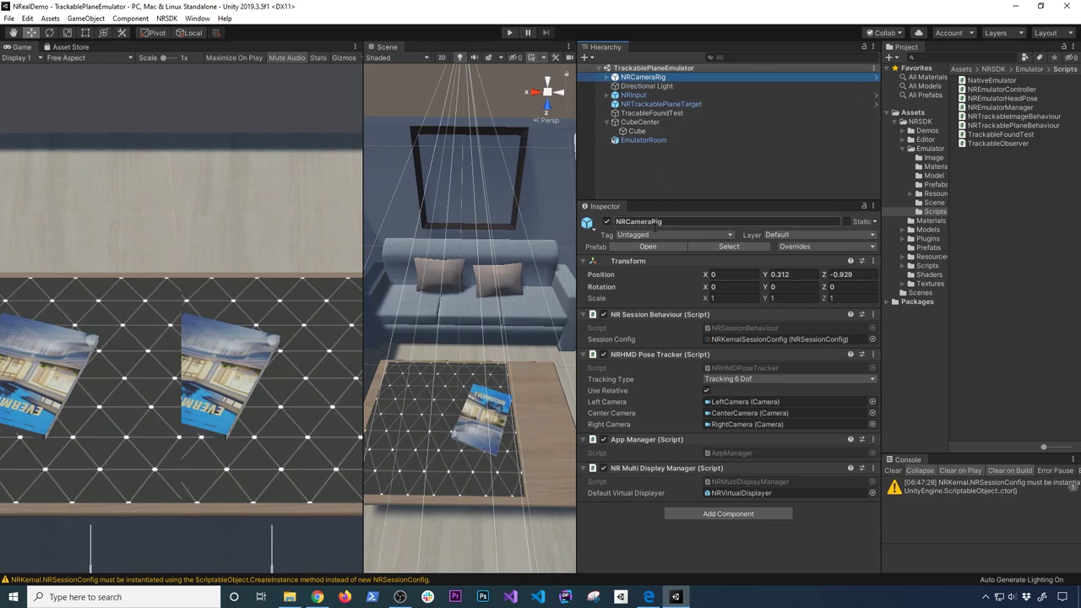
{"action": "scroll", "coordinate": [524, 202], "scroll_direction": "down", "scroll_amount": 5}
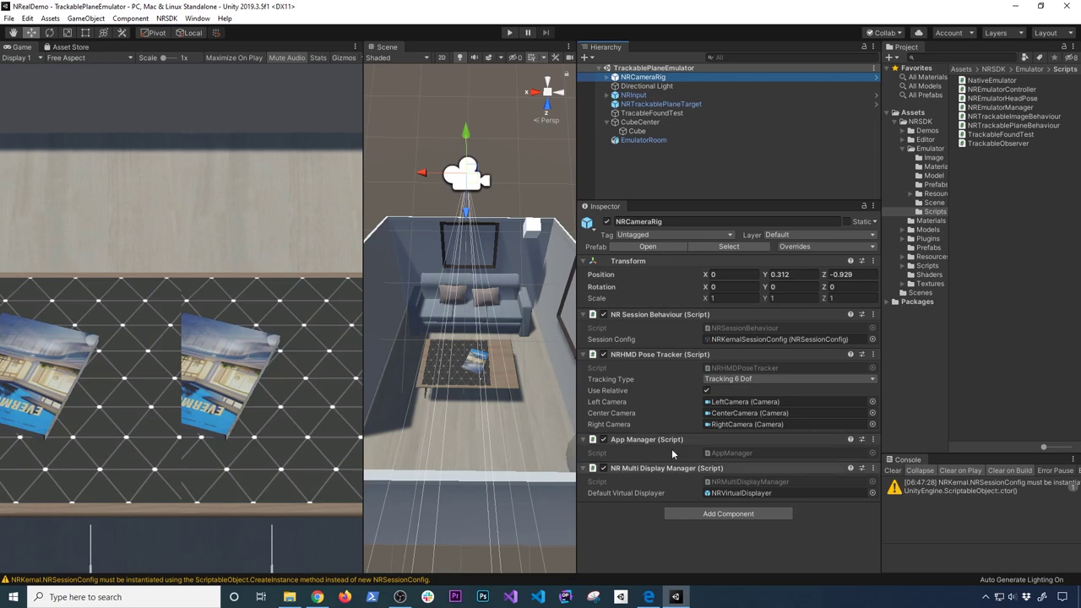
{"action": "left_click", "coordinate": [667, 99]}
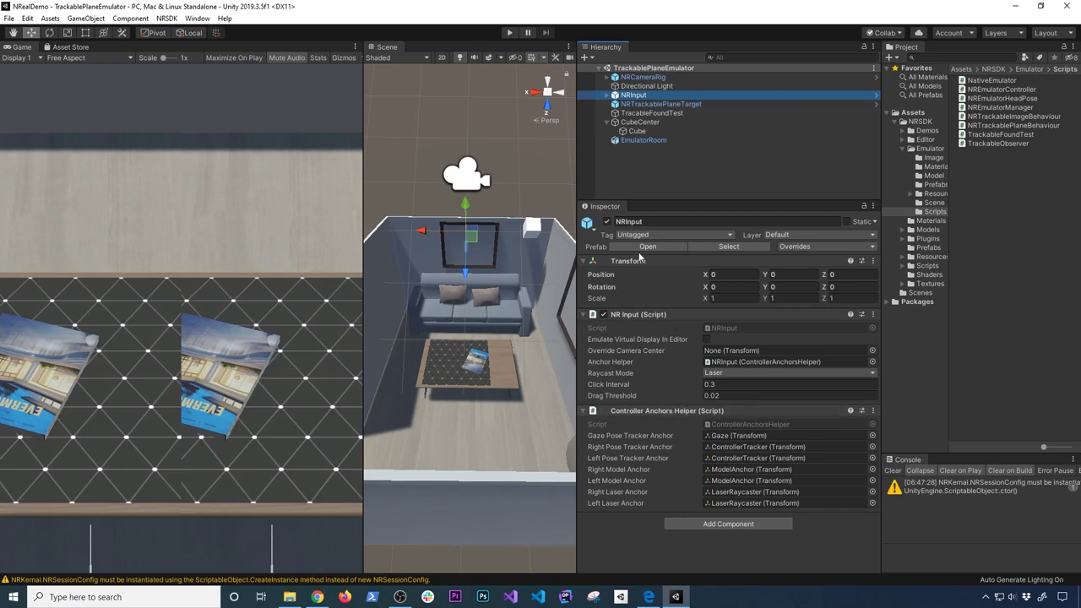
Select NRTrackablePlaneTarget, widen the Scene view around the sofa and table, then return to Chrome.
{"action": "left_click", "coordinate": [637, 104]}
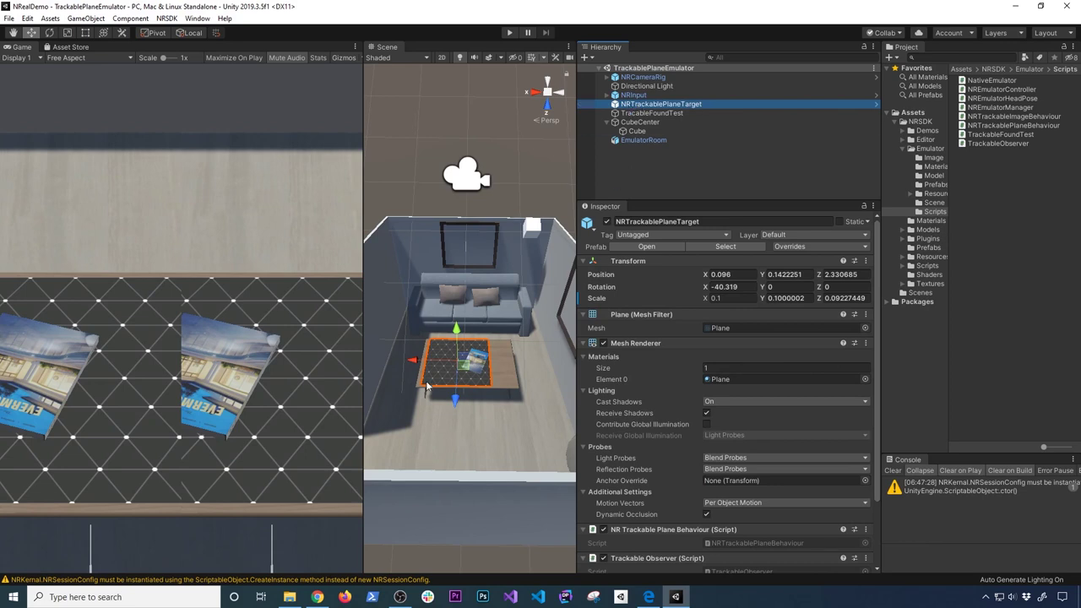
{"action": "scroll", "coordinate": [394, 414], "scroll_direction": "up", "scroll_amount": 5}
{"action": "scroll", "coordinate": [673, 402], "scroll_direction": "down", "scroll_amount": 3}
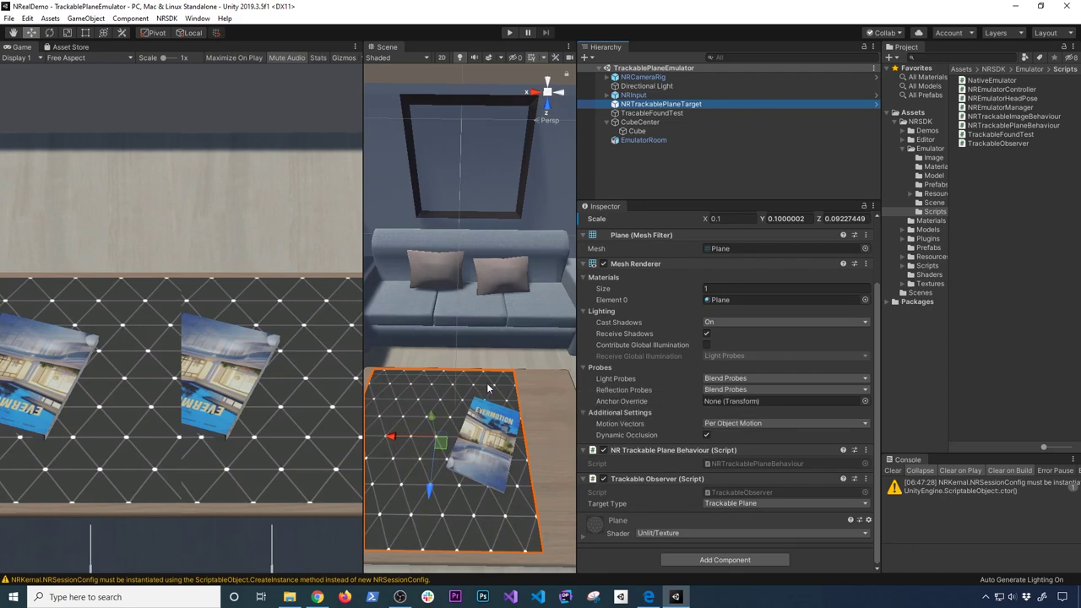
{"action": "scroll", "coordinate": [488, 389], "scroll_direction": "down", "scroll_amount": 3}
{"action": "left_click_drag", "start_coordinate": [488, 390], "coordinate": [471, 336], "text": "alt"}
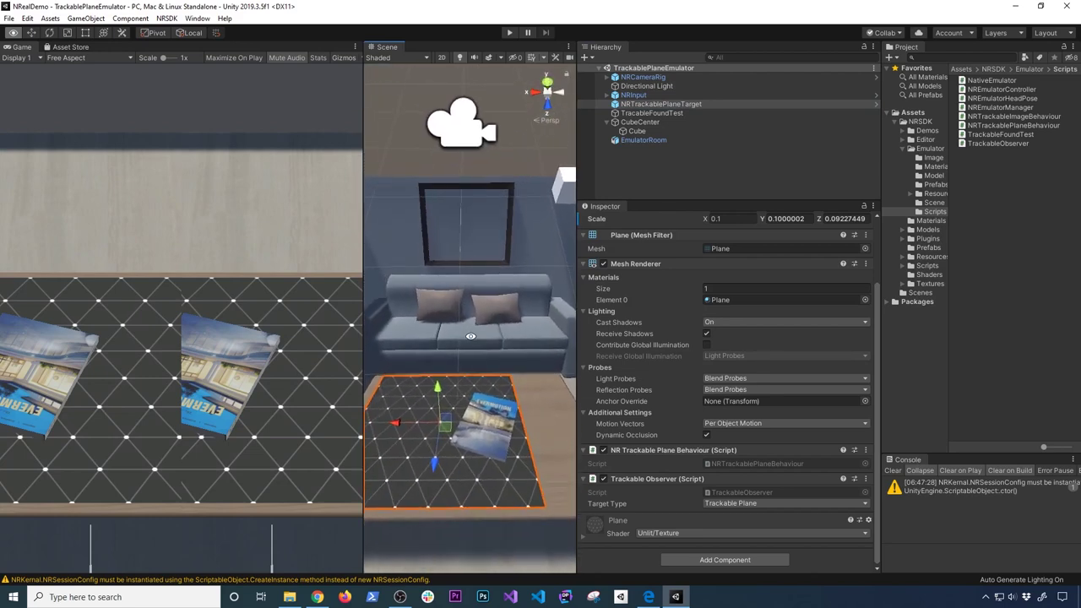
{"action": "left_click_drag", "start_coordinate": [363, 301], "coordinate": [242, 301]}
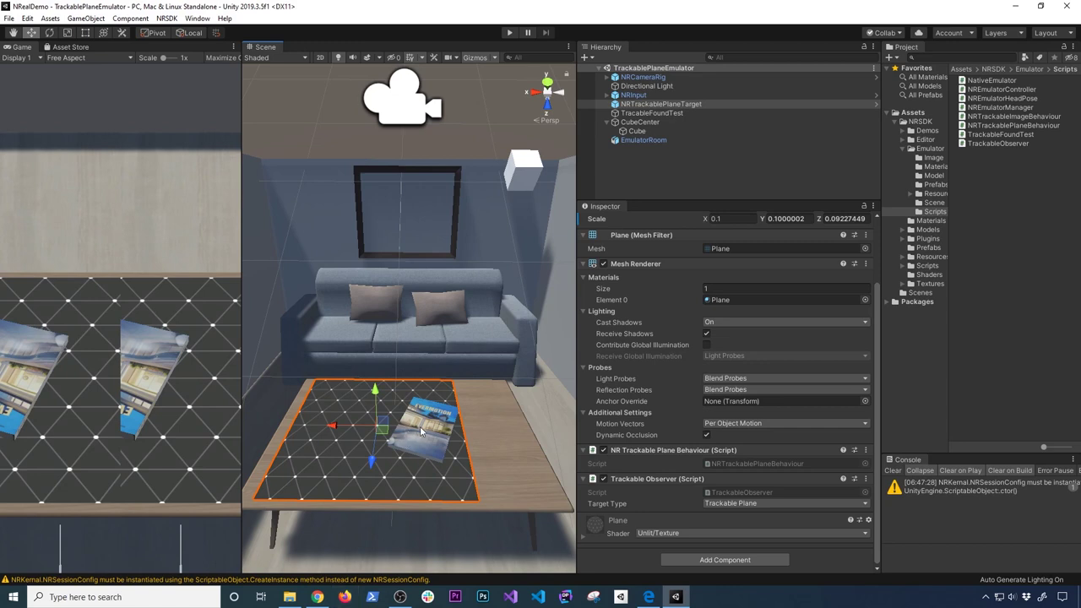
{"action": "left_click", "coordinate": [316, 597]}
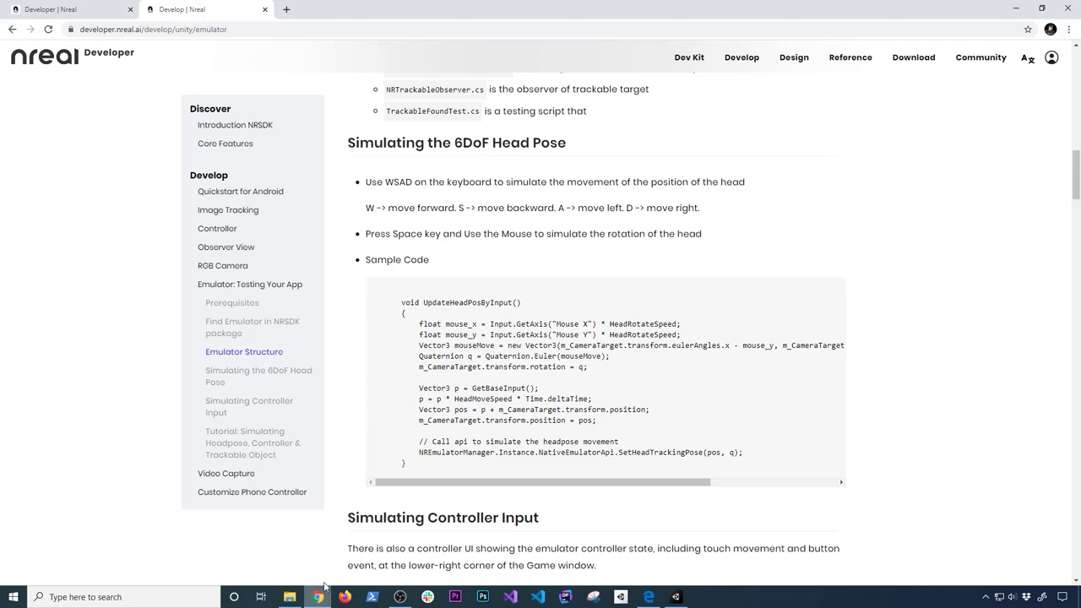
Read through the Simulating Controller Input section of the emulator docs.
{"action": "scroll", "coordinate": [609, 448], "scroll_direction": "down", "scroll_amount": 5}
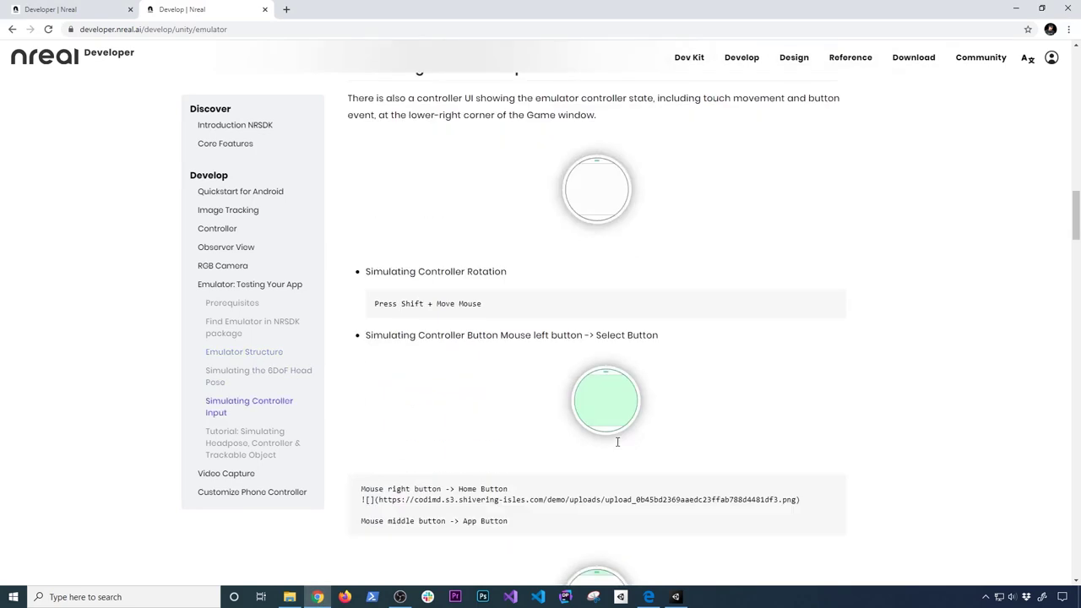
{"action": "scroll", "coordinate": [618, 442], "scroll_direction": "up", "scroll_amount": 1}
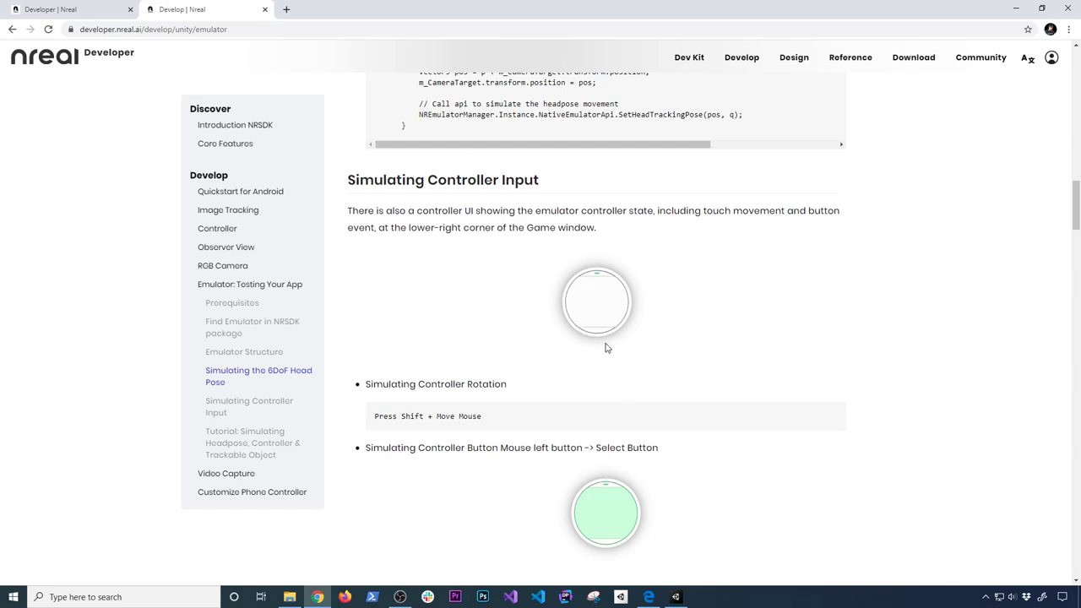
{"action": "scroll", "coordinate": [605, 348], "scroll_direction": "down", "scroll_amount": 4}
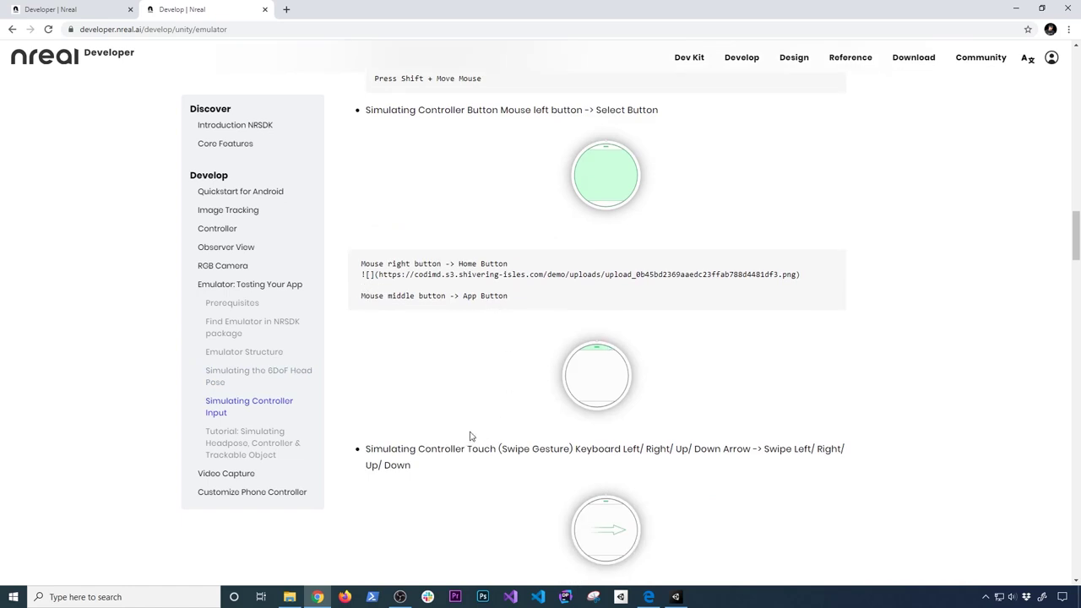
{"action": "scroll", "coordinate": [474, 433], "scroll_direction": "down", "scroll_amount": 2}
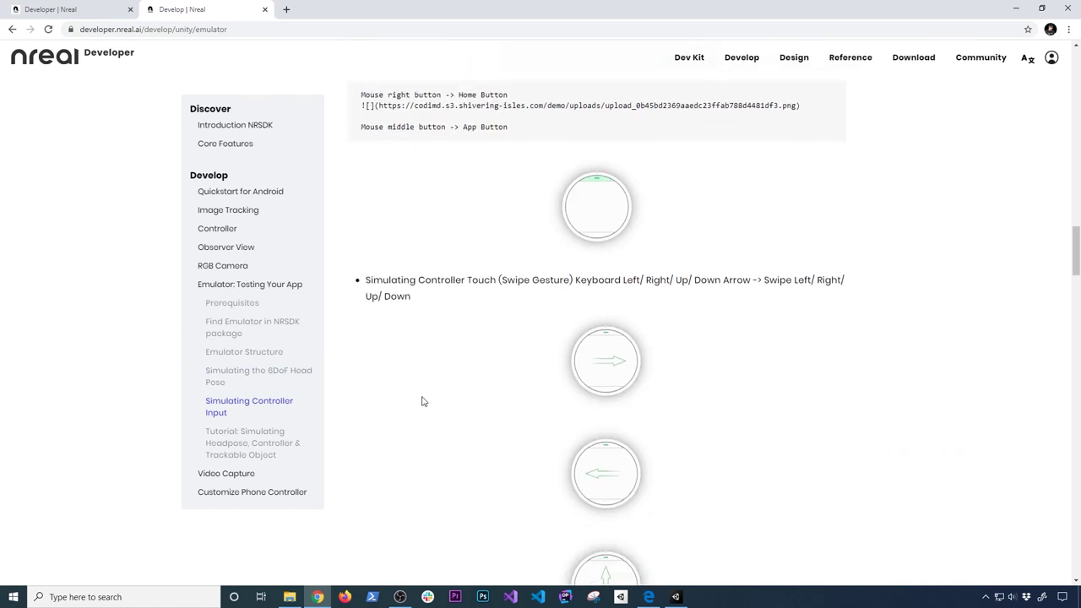
{"action": "scroll", "coordinate": [423, 402], "scroll_direction": "down", "scroll_amount": 1}
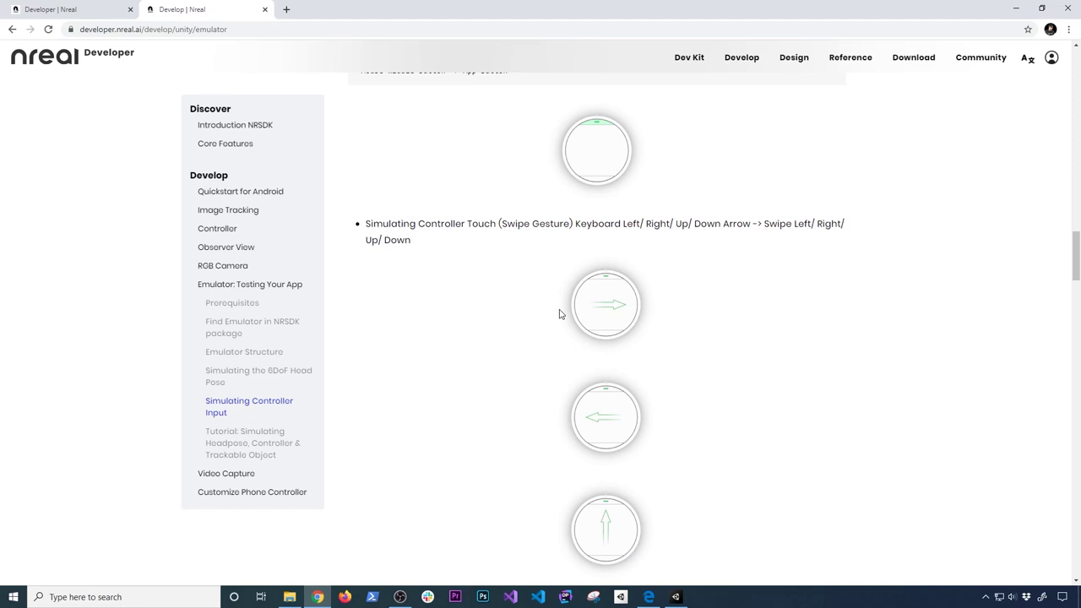
{"action": "scroll", "coordinate": [642, 458], "scroll_direction": "down", "scroll_amount": 3}
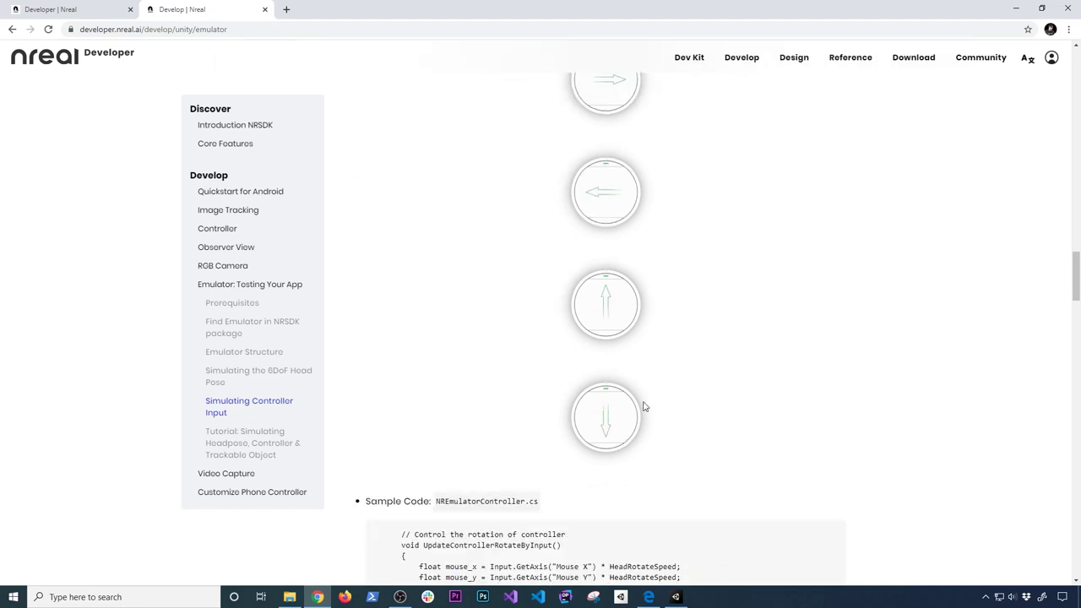
{"action": "scroll", "coordinate": [643, 406], "scroll_direction": "down", "scroll_amount": 3}
{"action": "scroll", "coordinate": [676, 278], "scroll_direction": "up", "scroll_amount": 3}
{"action": "scroll", "coordinate": [656, 254], "scroll_direction": "down", "scroll_amount": 4}
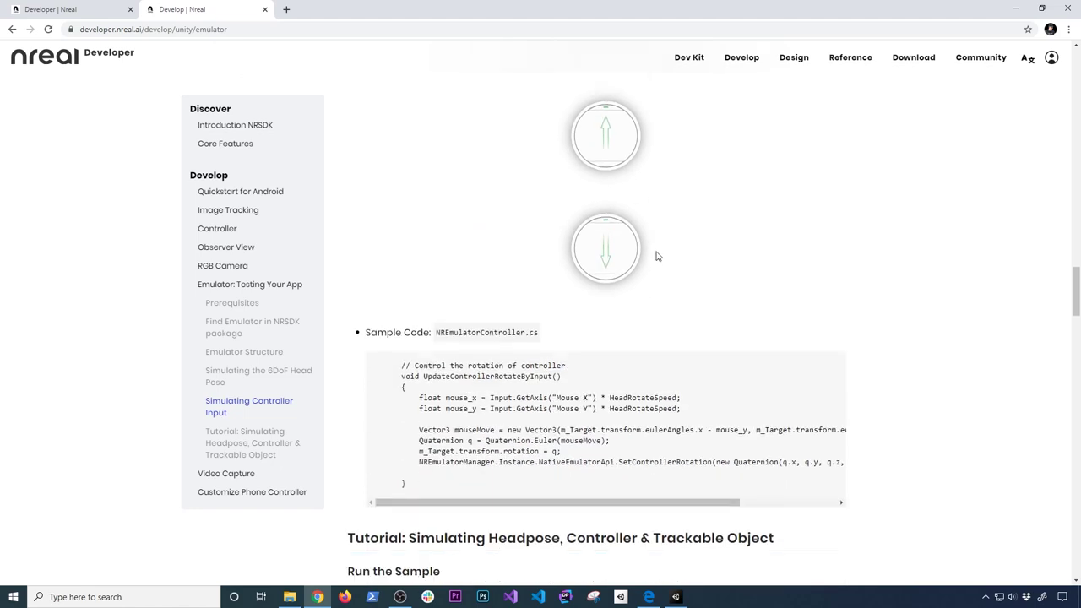
Select the controller rotation sample code, then open the Video Capture documentation page.
{"action": "left_click_drag", "start_coordinate": [403, 195], "coordinate": [428, 318]}
{"action": "scroll", "coordinate": [524, 304], "scroll_direction": "up", "scroll_amount": 3}
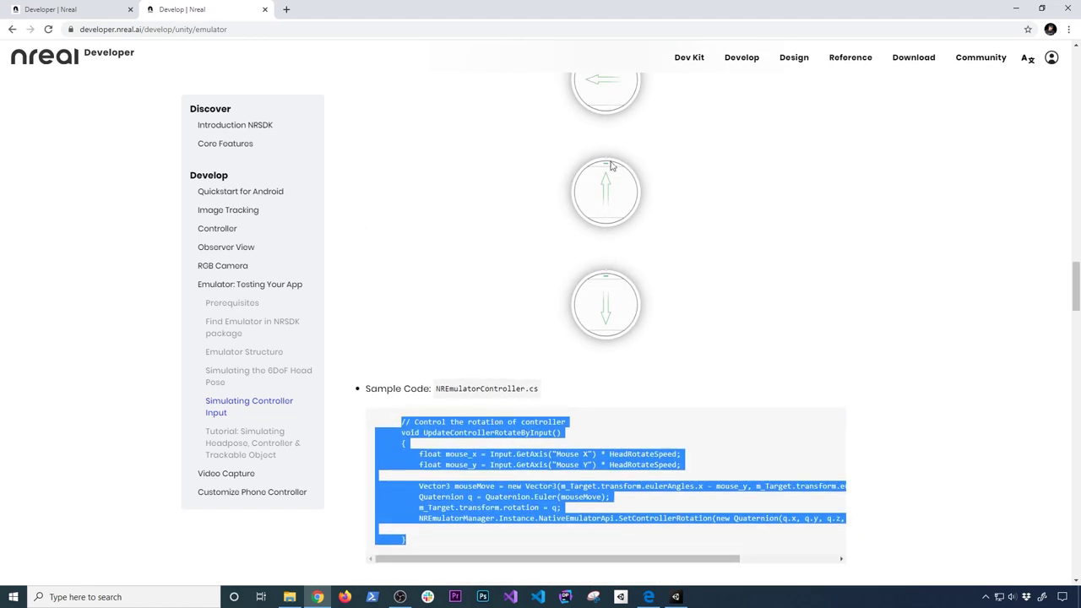
{"action": "scroll", "coordinate": [600, 359], "scroll_direction": "down", "scroll_amount": 4}
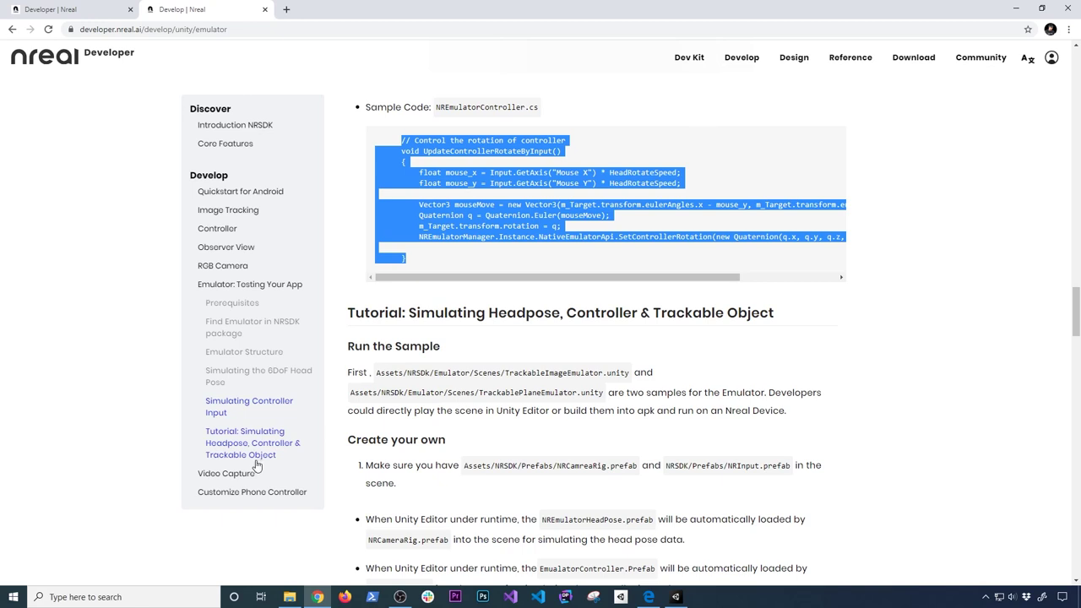
{"action": "left_click", "coordinate": [237, 475]}
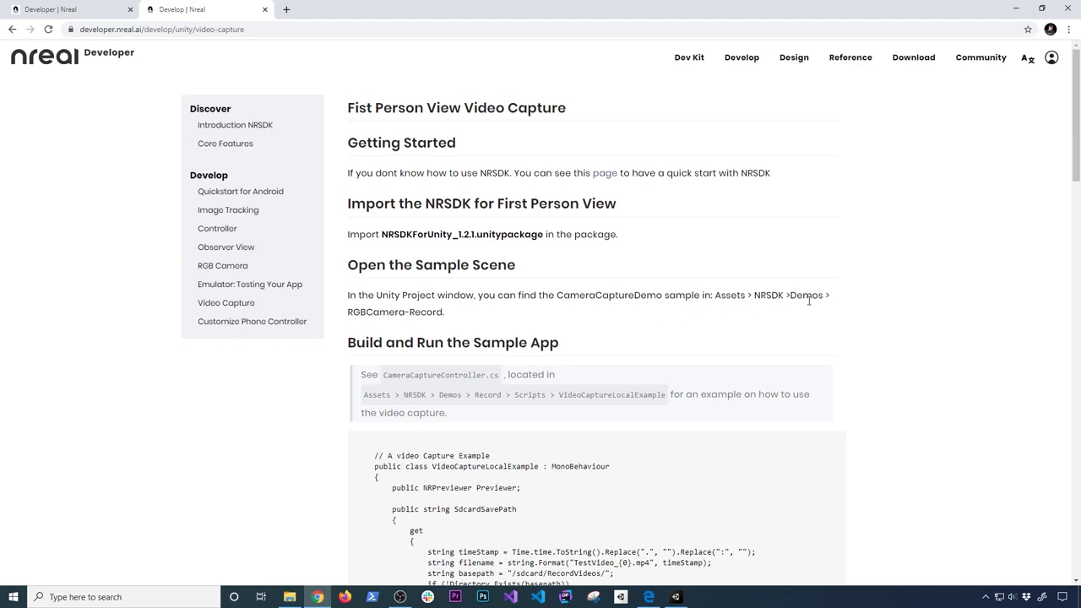
Review the VideoCaptureLocalExample code, then switch back to the Developer | Nreal home page tab.
{"action": "scroll", "coordinate": [849, 316], "scroll_direction": "down", "scroll_amount": 3}
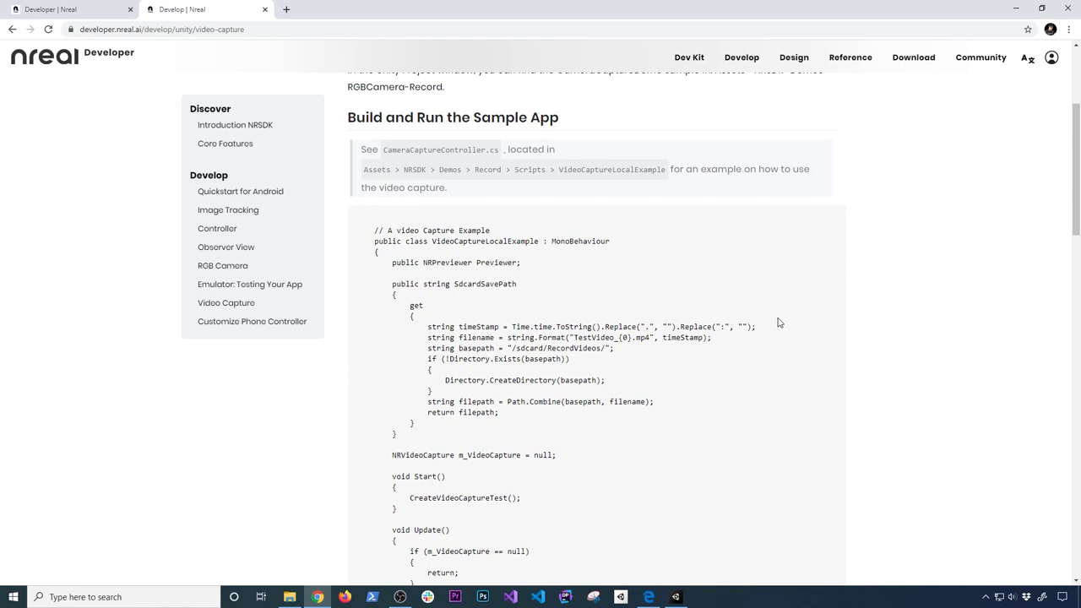
{"action": "scroll", "coordinate": [768, 348], "scroll_direction": "down", "scroll_amount": 1}
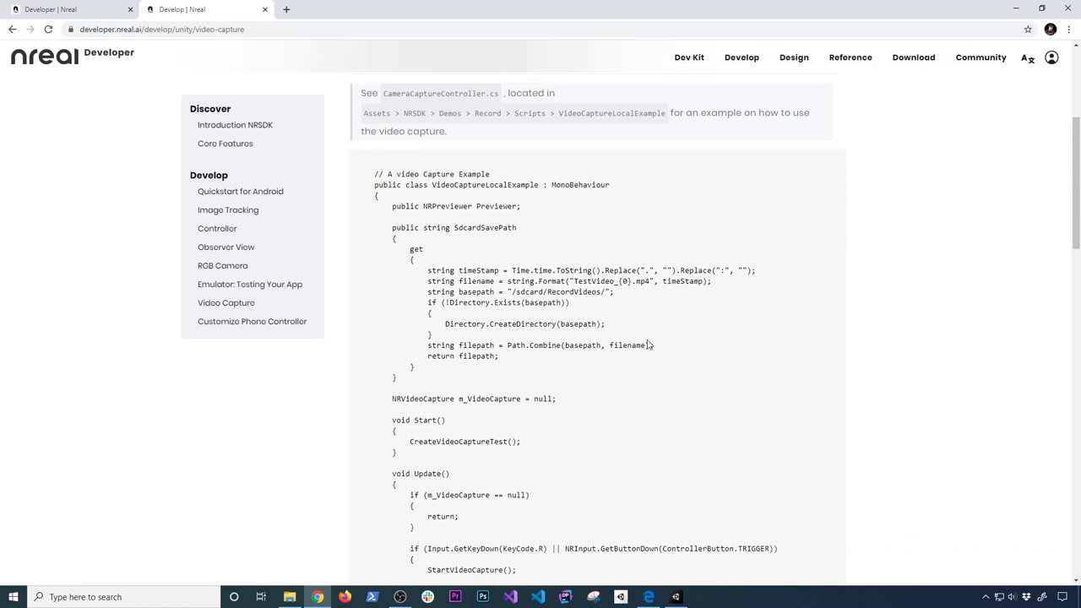
{"action": "scroll", "coordinate": [651, 345], "scroll_direction": "down", "scroll_amount": 1}
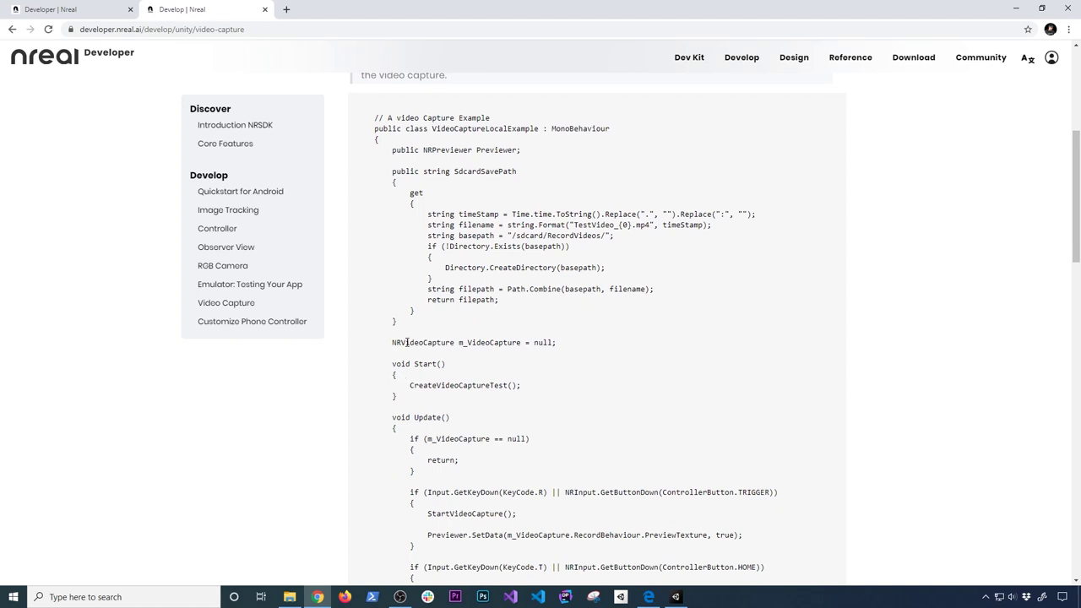
{"action": "left_click_drag", "start_coordinate": [389, 342], "coordinate": [431, 356]}
{"action": "scroll", "coordinate": [457, 359], "scroll_direction": "down", "scroll_amount": 3}
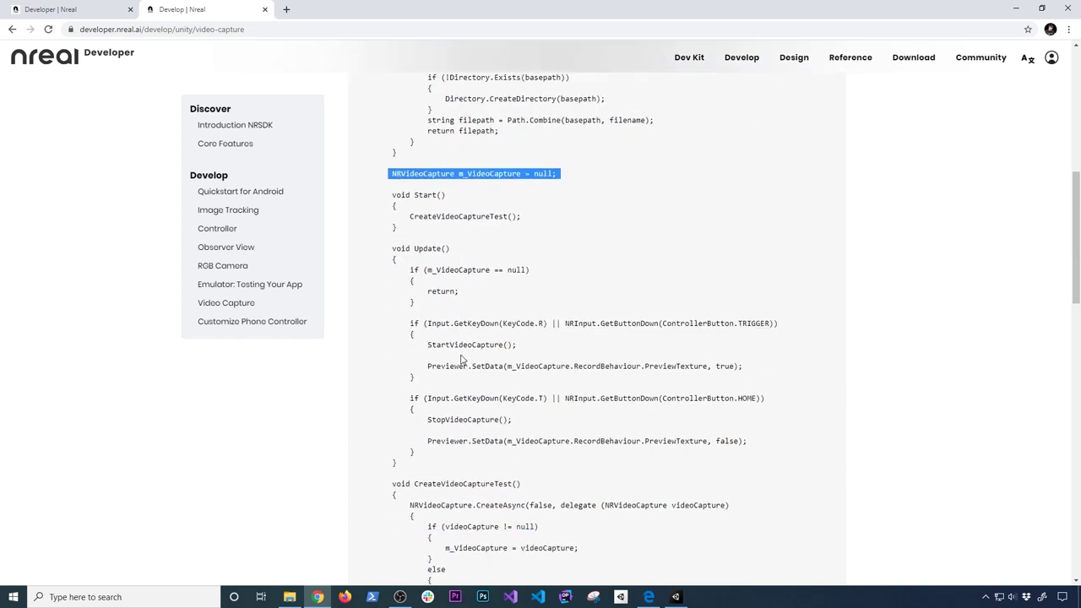
{"action": "scroll", "coordinate": [753, 406], "scroll_direction": "down", "scroll_amount": 6}
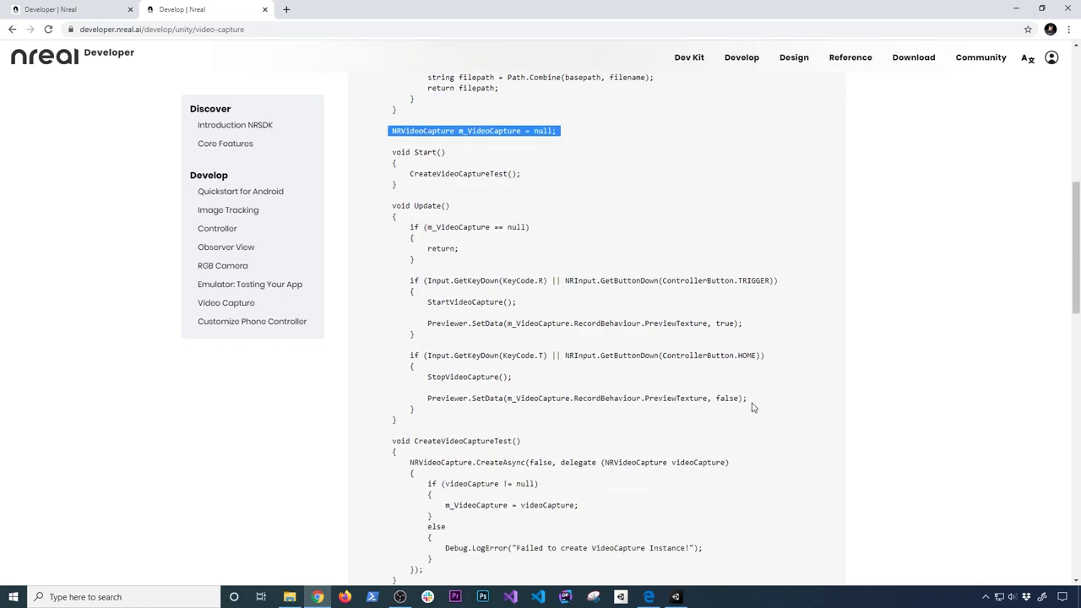
{"action": "scroll", "coordinate": [758, 407], "scroll_direction": "up", "scroll_amount": 10}
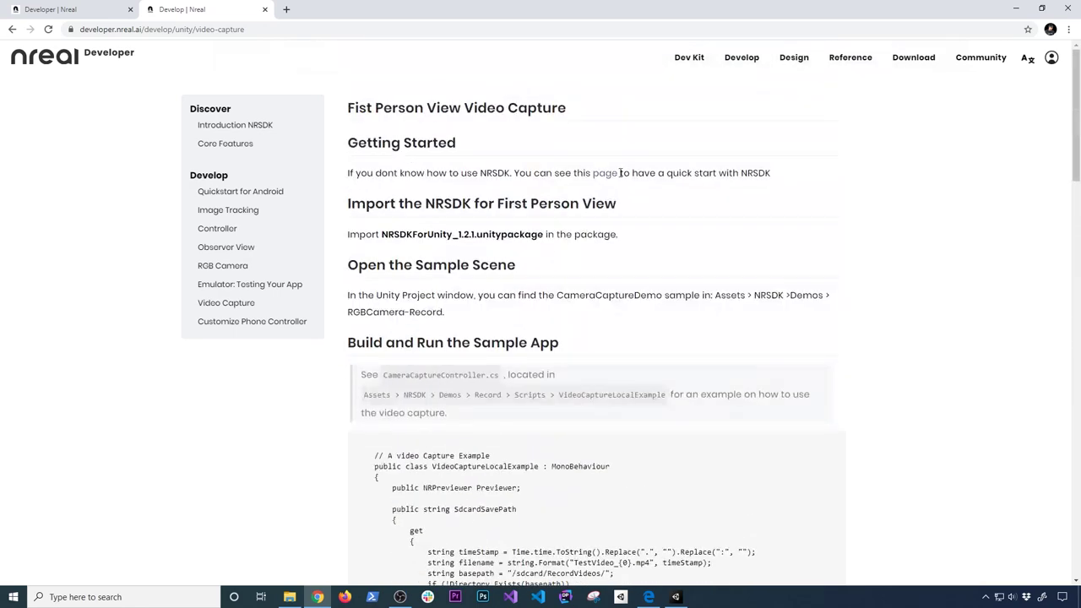
{"action": "left_click", "coordinate": [88, 10]}
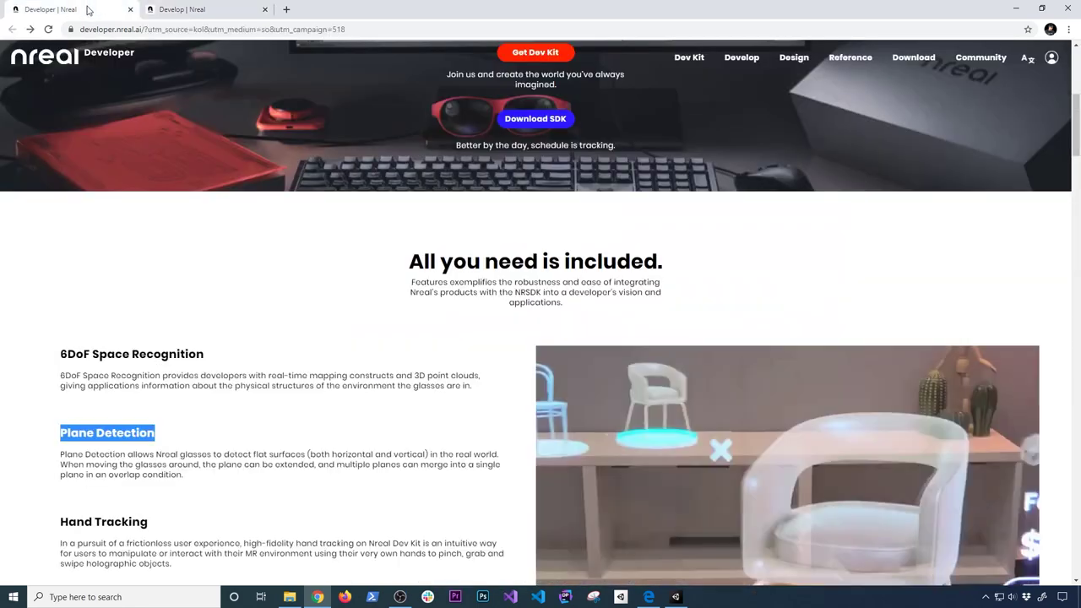
{"action": "scroll", "coordinate": [411, 160], "scroll_direction": "up", "scroll_amount": 4}
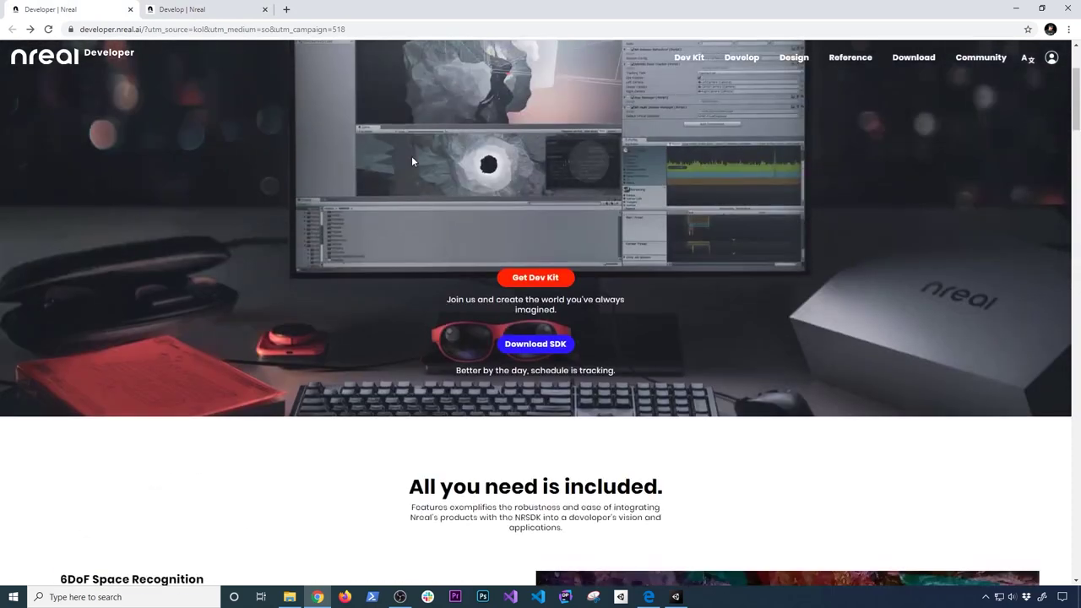